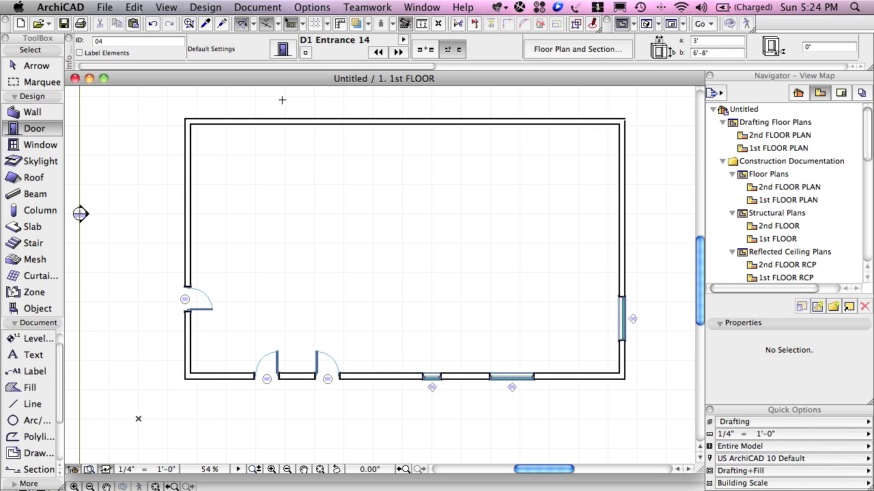
Save the project as "QuickStart Building 1.pln" in the QuickStart Course folder inside Best Practices, using the ArchiCAD Solo Project format.
left_click(109, 9)
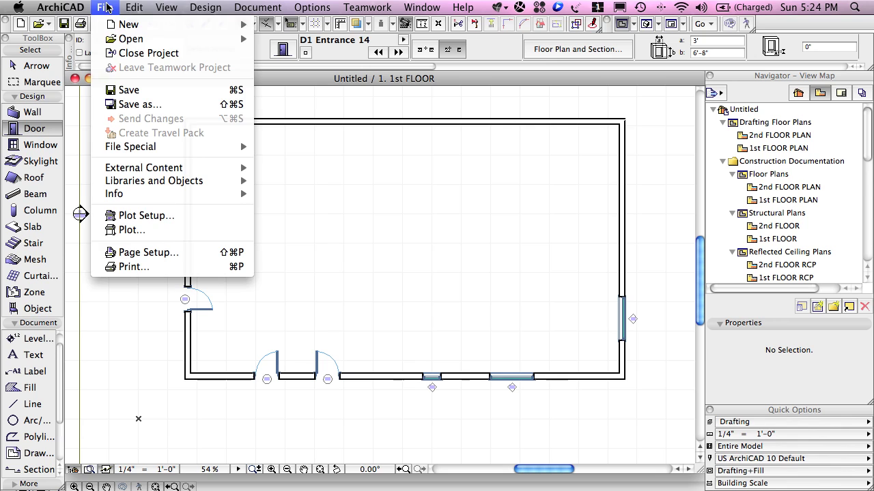
left_click(236, 89)
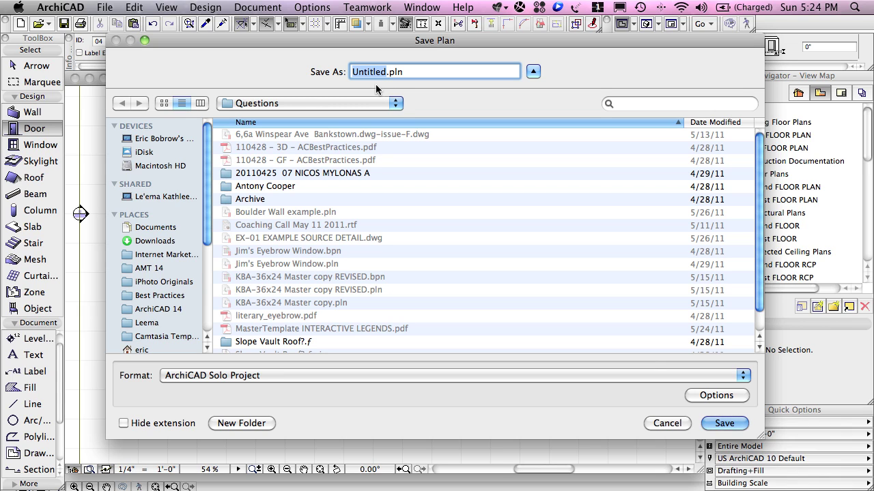
type("QuickStart Building")
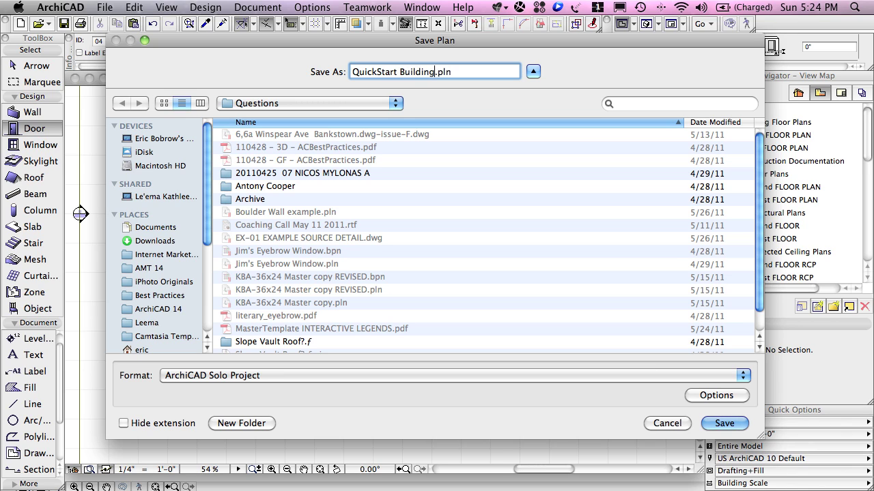
type(" 1")
left_click(281, 101)
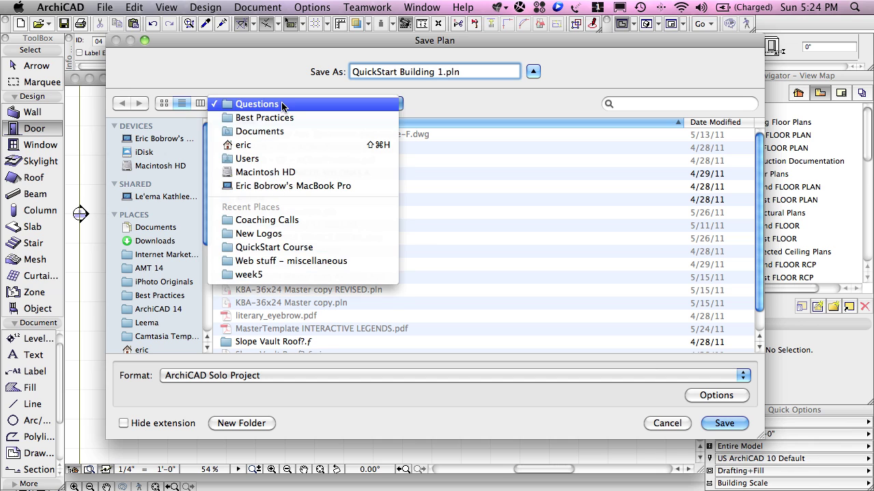
left_click(281, 112)
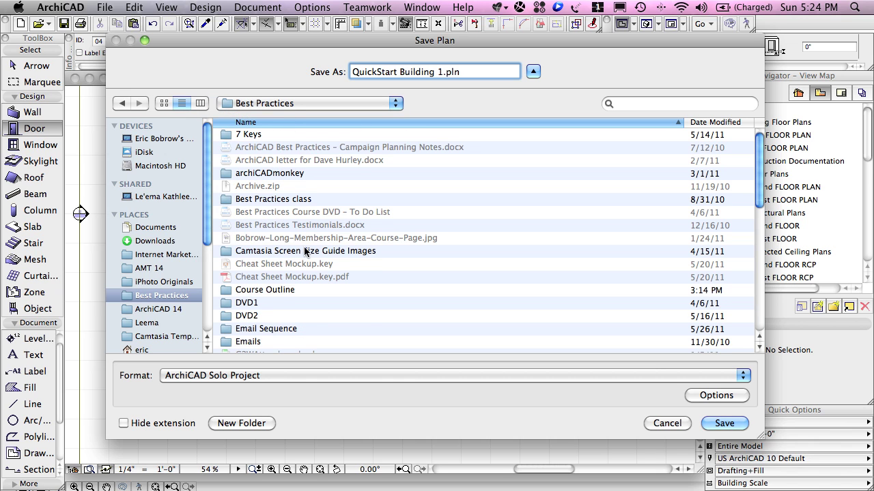
scroll(304, 249, "down", 10)
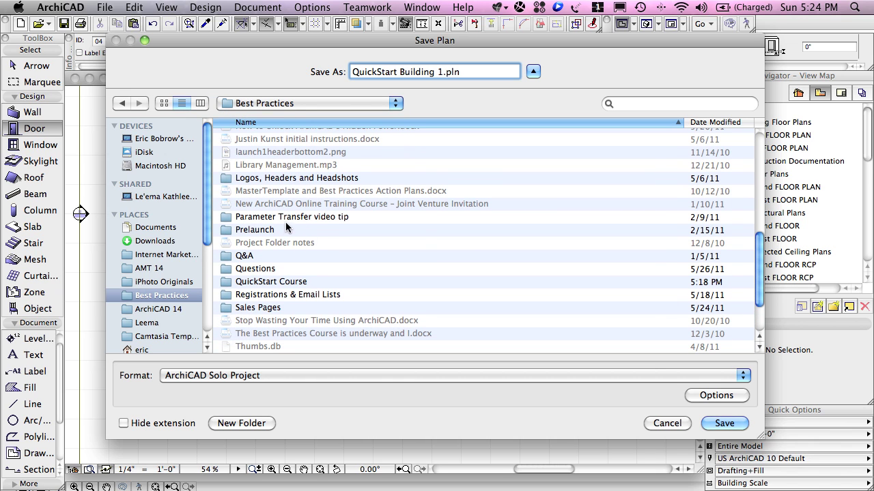
double_click(287, 281)
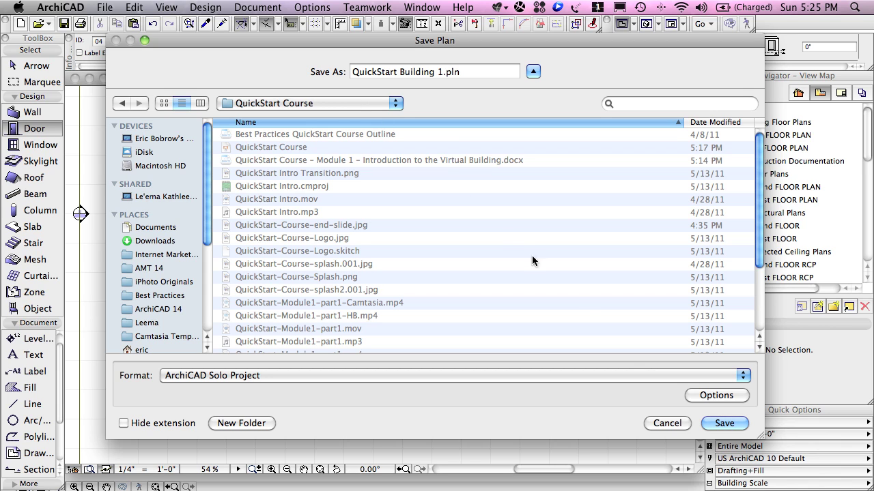
left_click(727, 423)
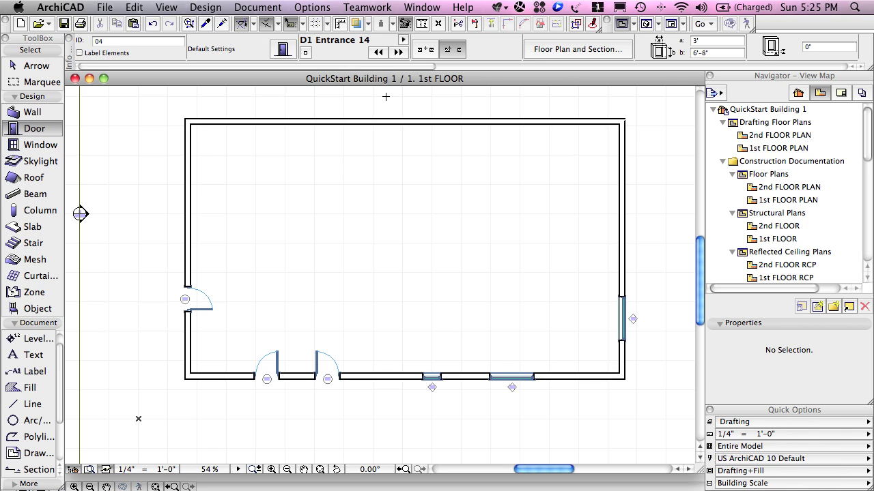
Switch to the Arrow tool and select the left exterior wall, clear the selection and select the same wall again.
left_click(31, 66)
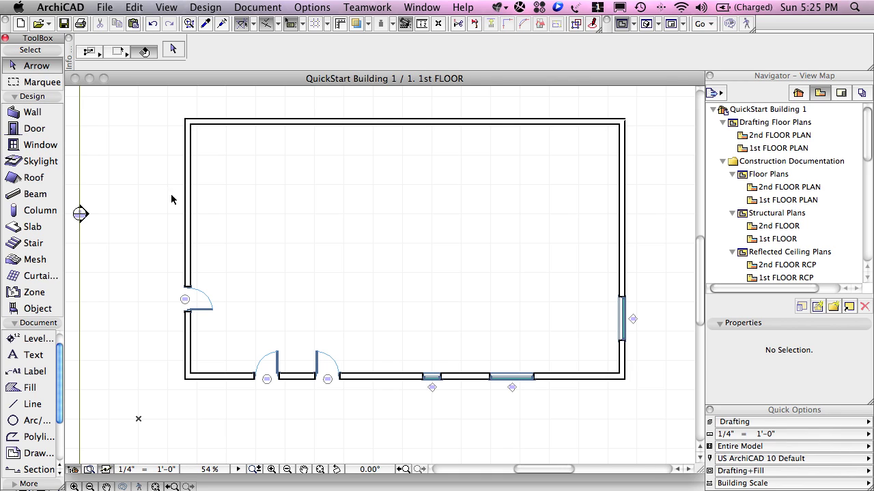
mouse_move(185, 204)
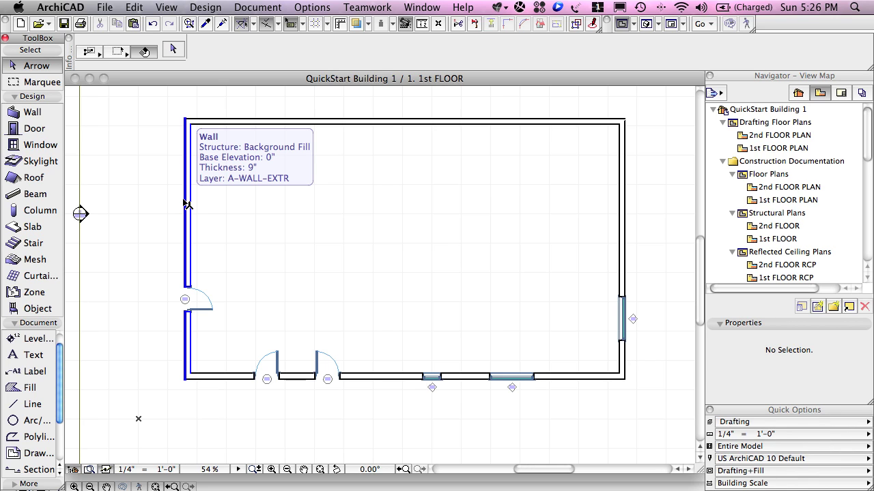
left_click(188, 204)
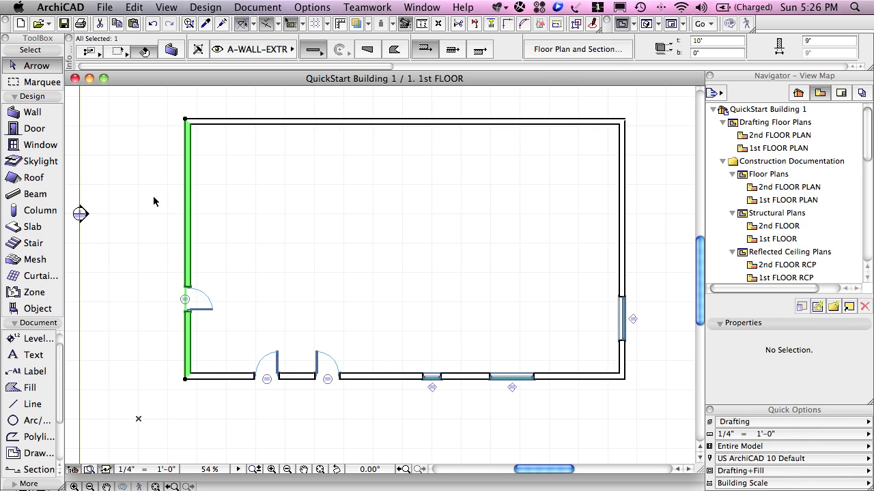
key("Escape")
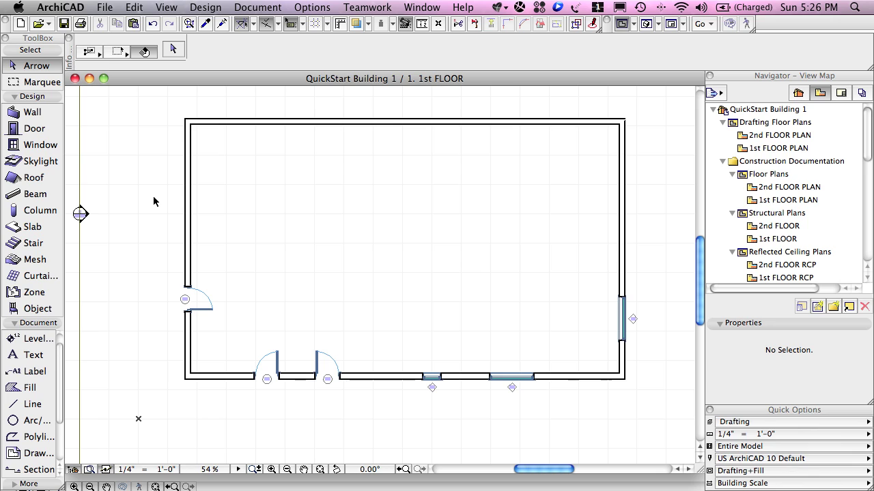
left_click(189, 202)
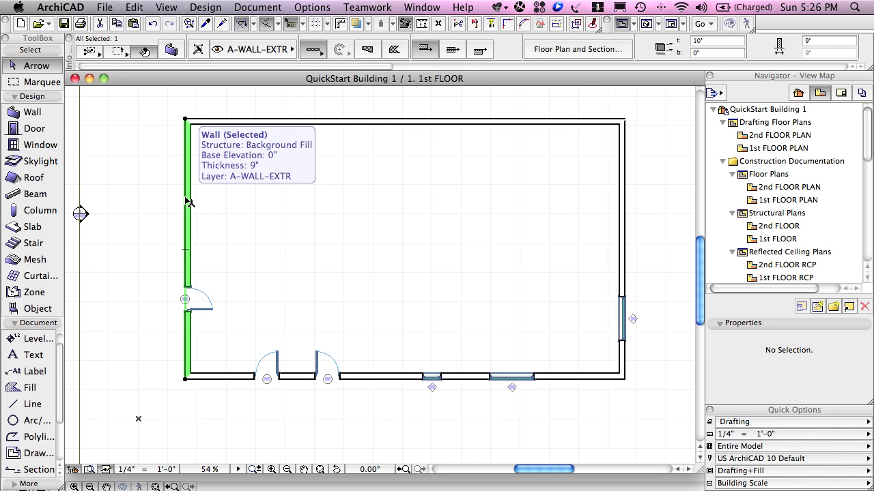
Select the upper, left and right exterior walls together and set their thickness to 1'.
left_click(238, 121)
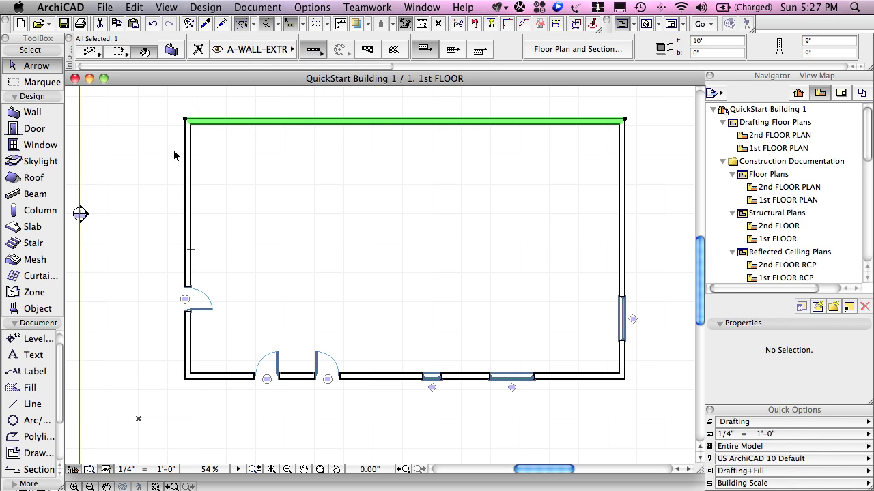
mouse_move(188, 164)
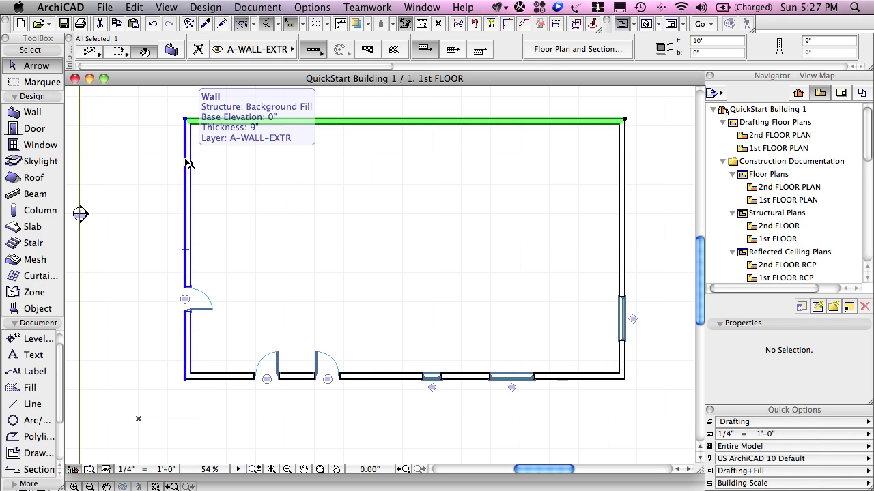
left_click(189, 164, "shift")
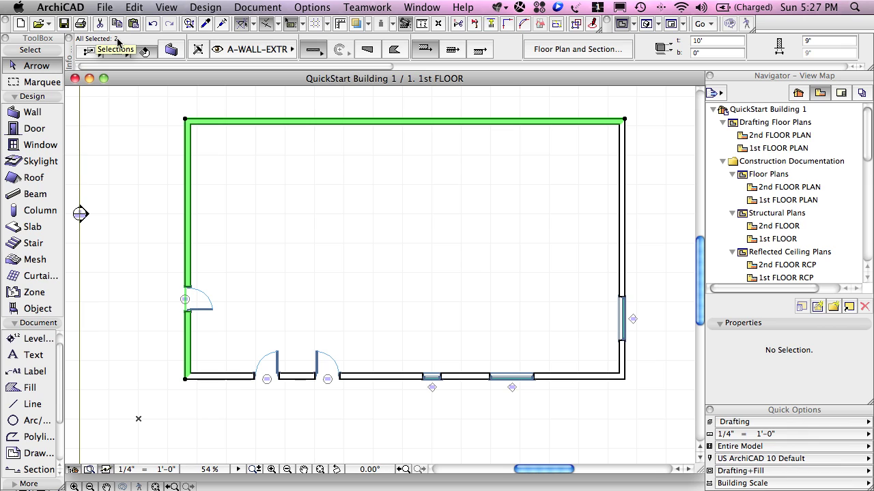
left_click(629, 179, "shift")
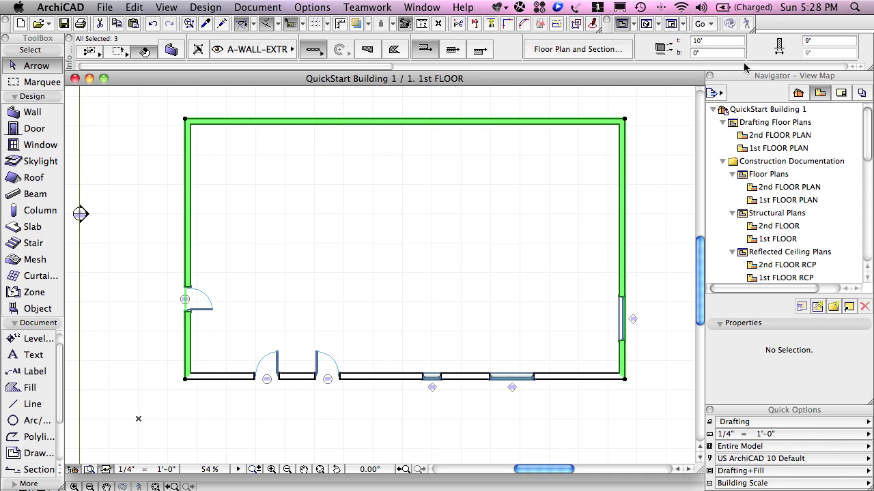
left_click(826, 42)
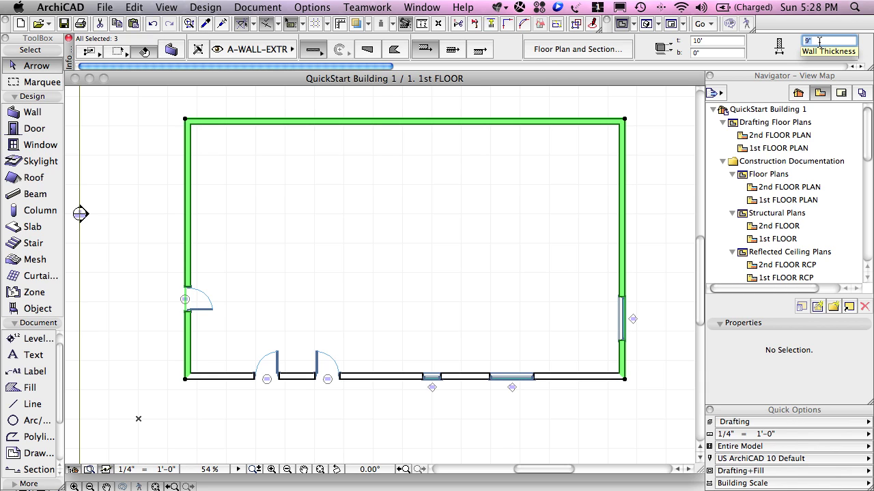
type("1")
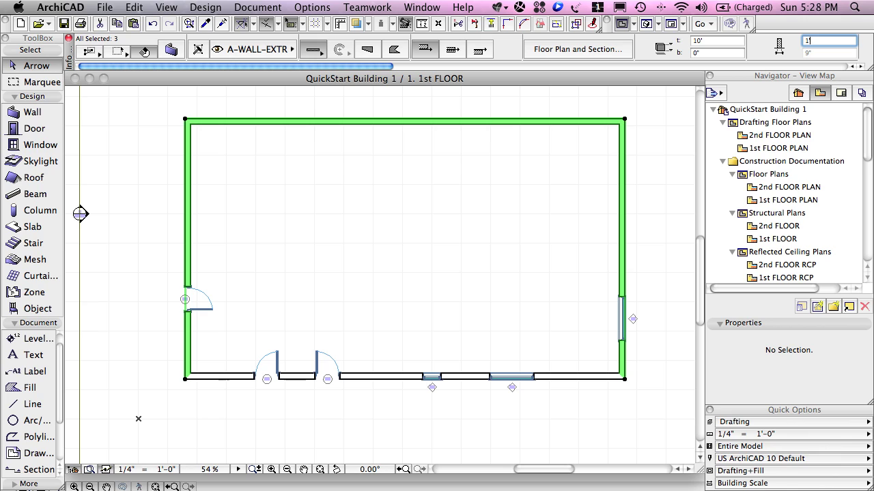
type("'")
key("Return")
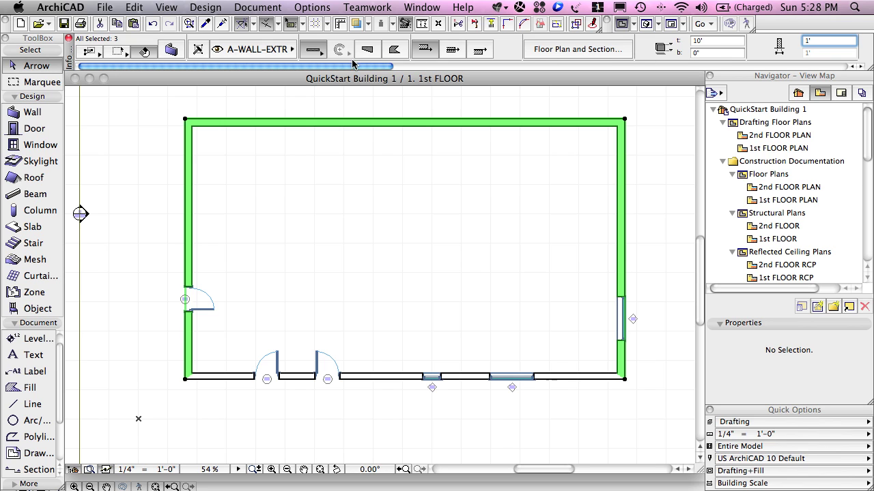
Set the thickness of the three selected walls to 1'-6" in their Wall Selection Settings.
left_click(172, 50)
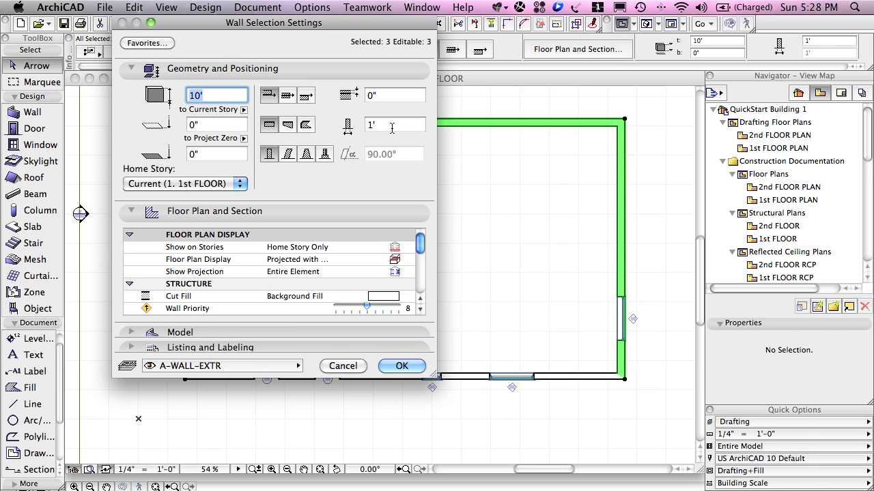
left_click(388, 125)
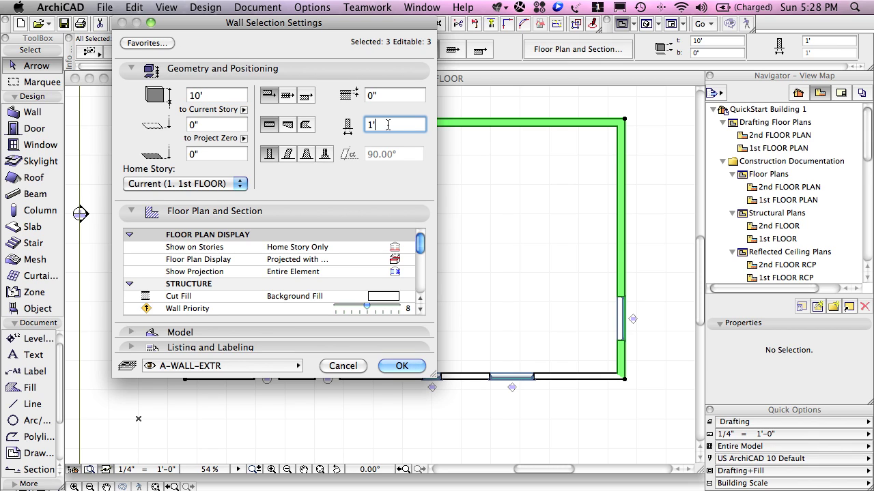
type("6")
left_click(402, 366)
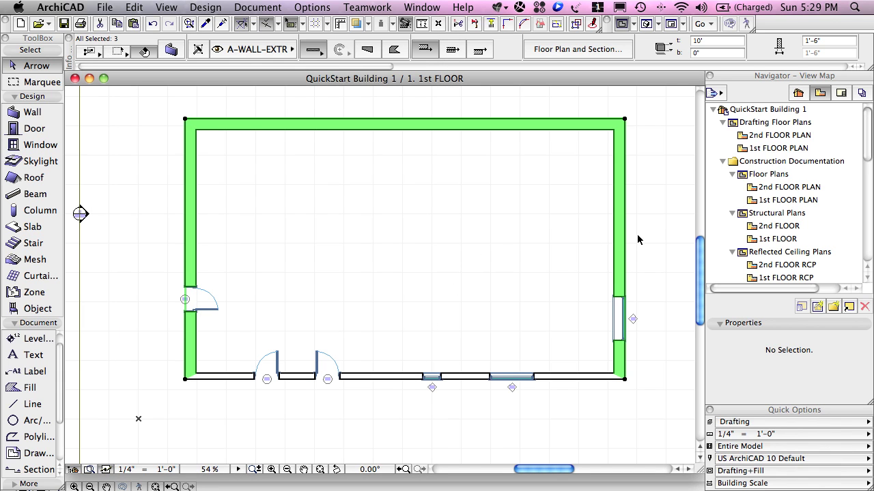
Examine the thickened walls in the 3D view and return to the floor plan.
left_click(645, 25)
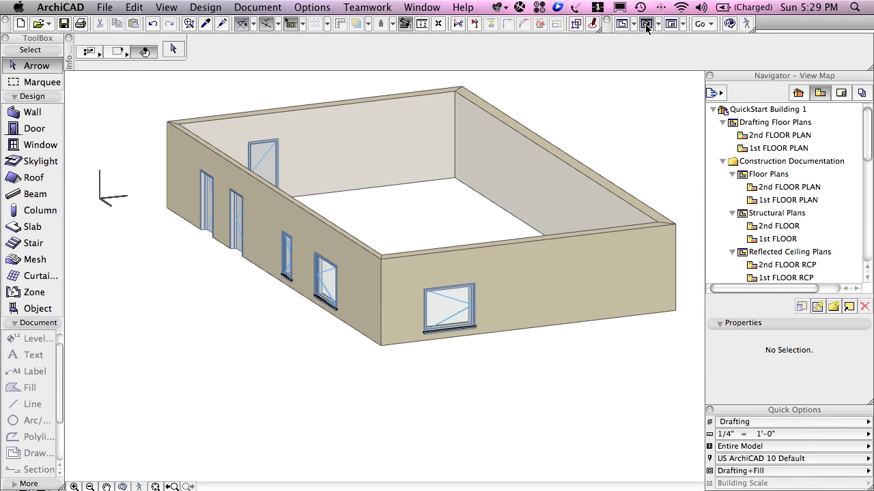
left_click(630, 191)
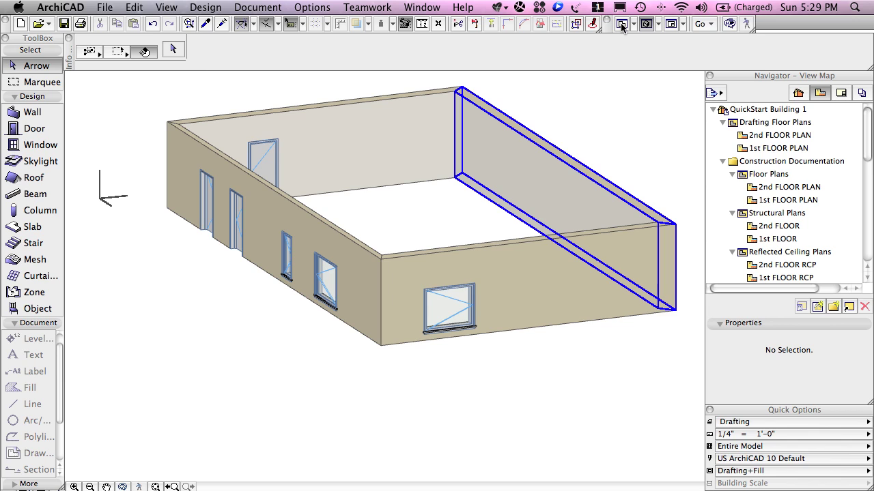
left_click(621, 25)
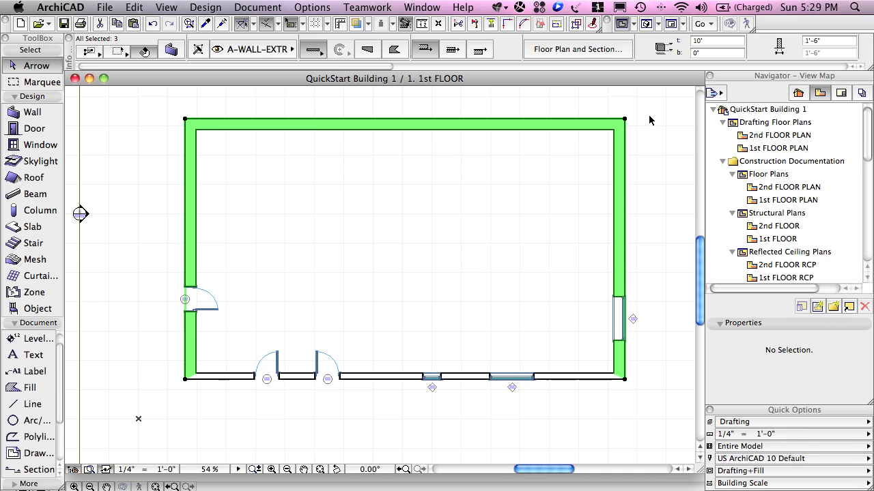
Remove the upper wall from the selection, set the left and right walls' thickness to 9", and clear the selection.
left_click(554, 120, "shift")
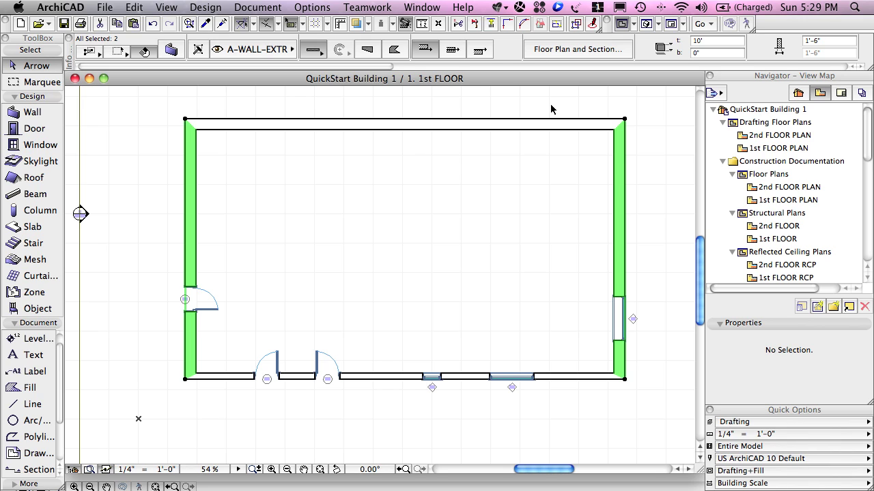
left_click(819, 42)
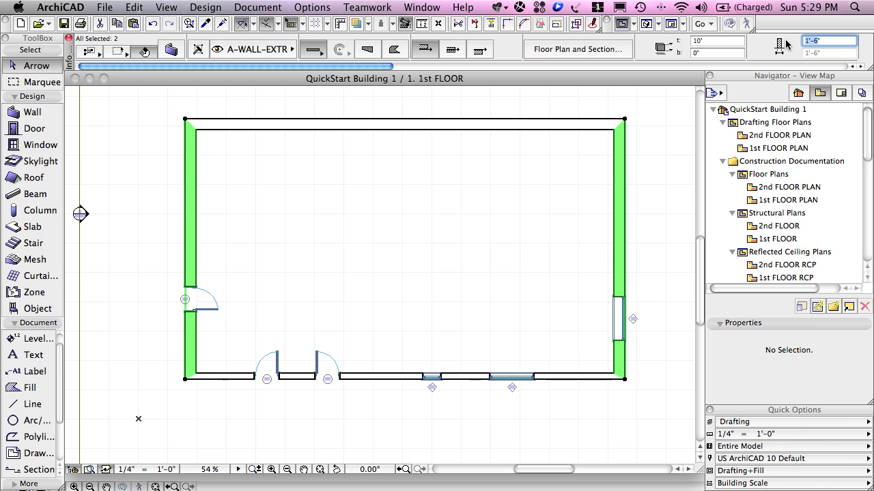
type("9")
key("Return")
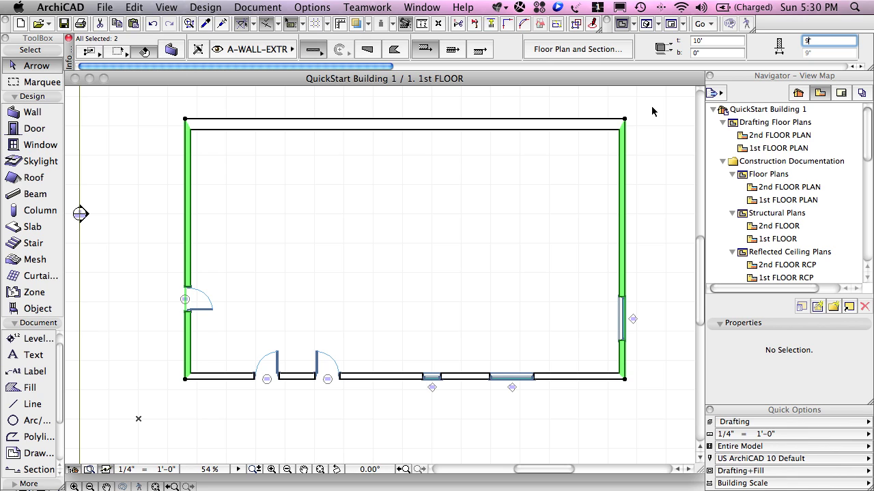
left_click(651, 112)
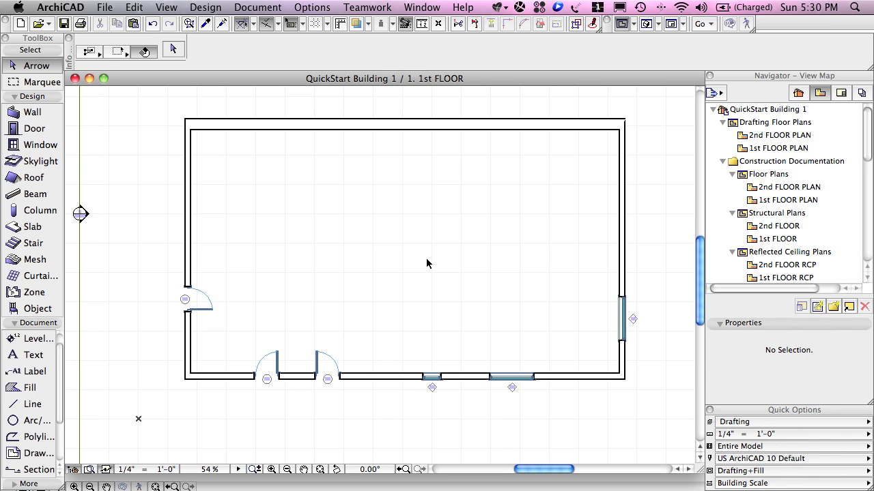
Box-select all four exterior walls, clear the selection, and box-select and deselect just the two walls meeting at the upper-left corner.
left_click(158, 99)
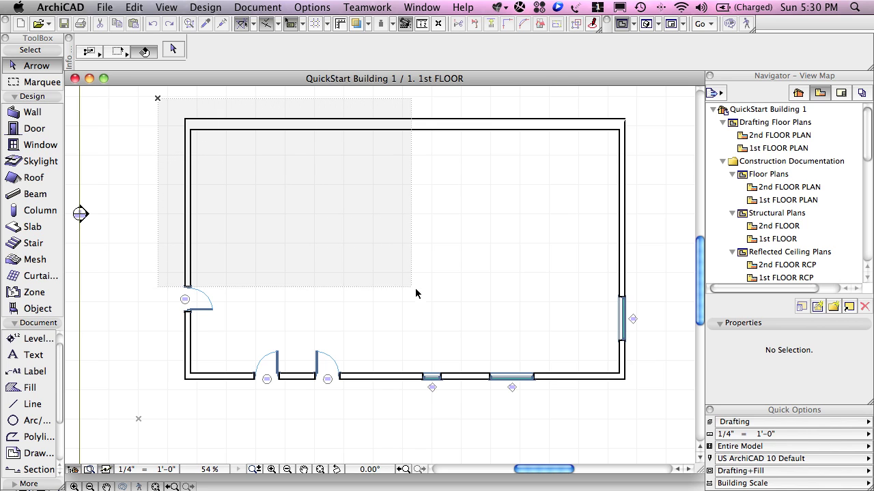
left_click(658, 415)
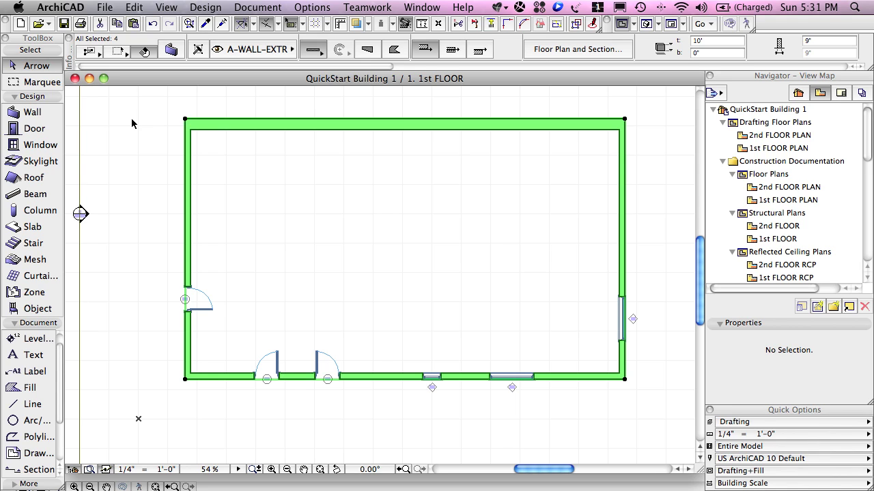
key("Escape")
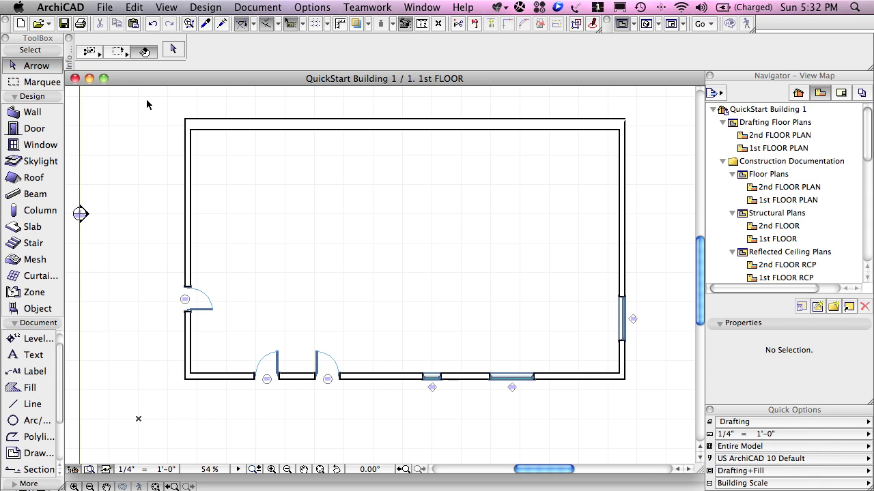
left_click_drag(146, 100, 221, 158)
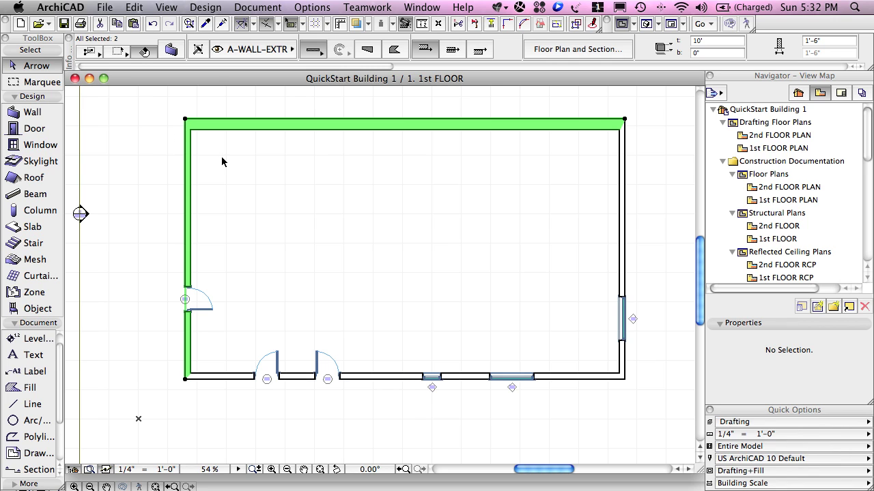
left_click(167, 137)
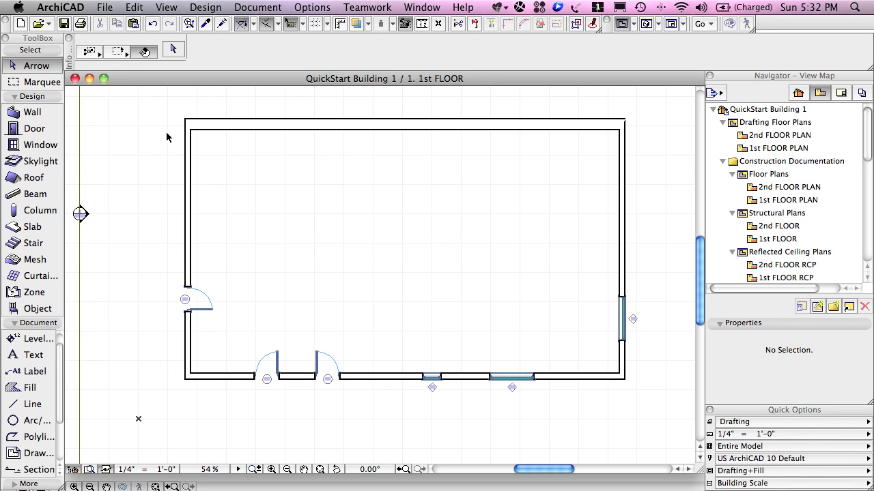
Switch the Arrow tool to selecting only fully enclosed elements, box the upper-left corner, then box-select the entire left wall and clear the selection.
left_click(94, 52)
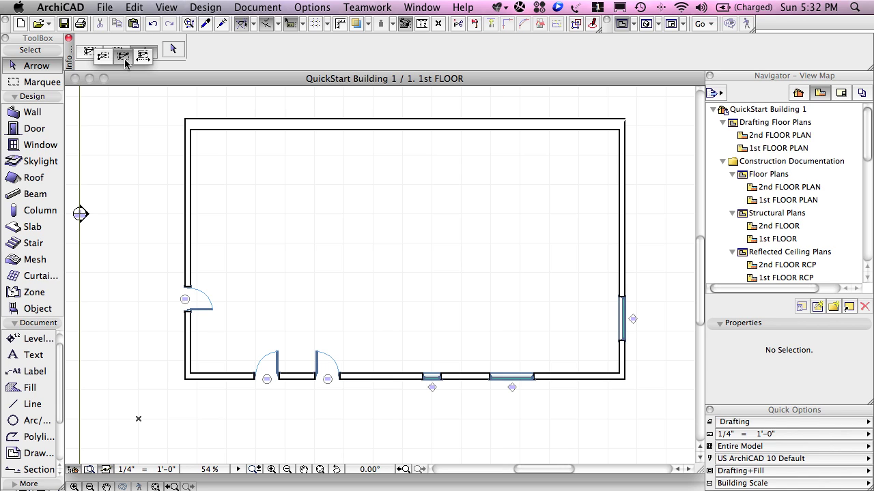
left_click(125, 61)
left_click(159, 101)
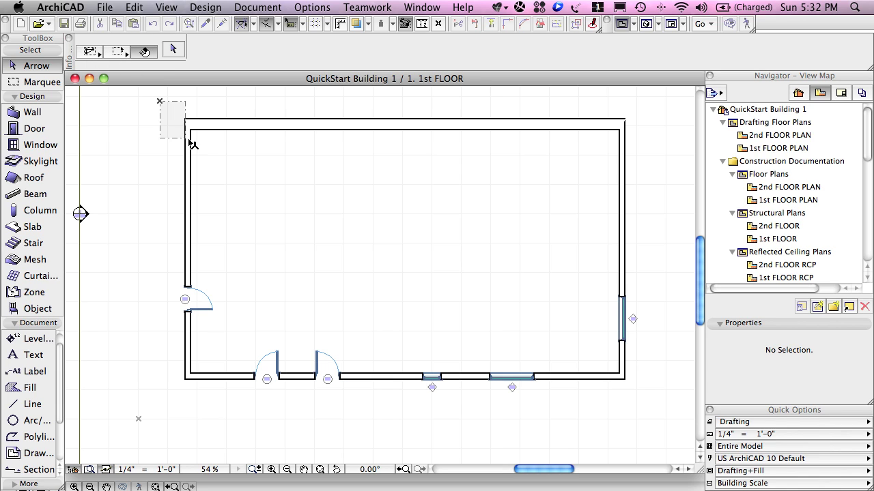
left_click(228, 165)
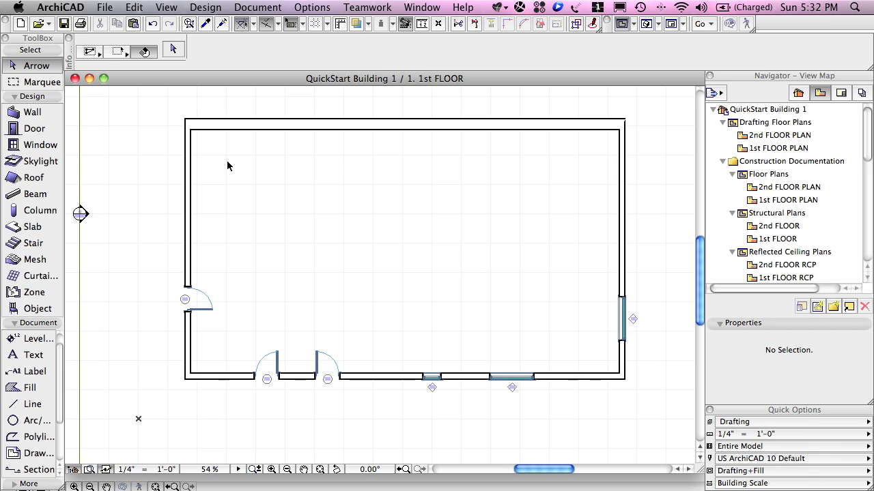
left_click(166, 97)
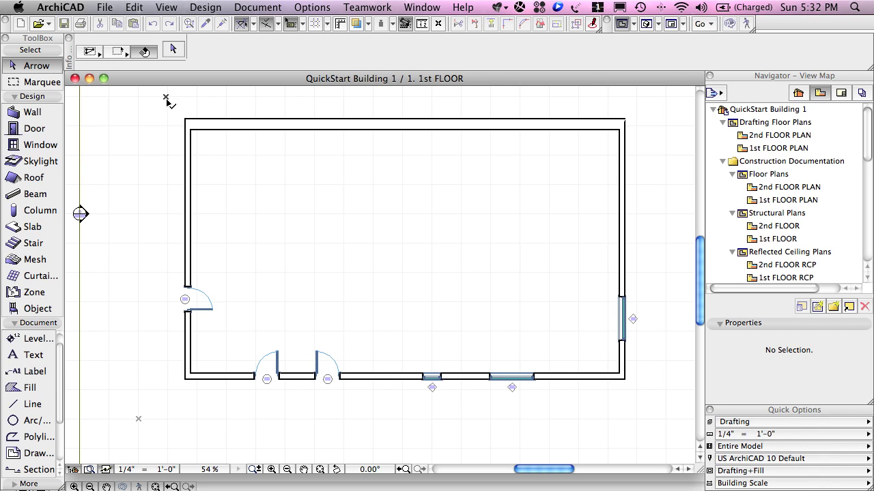
left_click(215, 403)
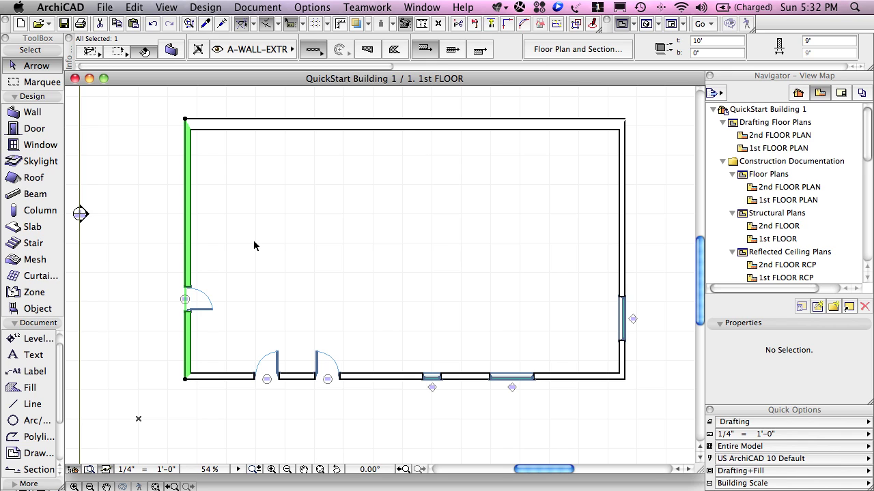
left_click(163, 177)
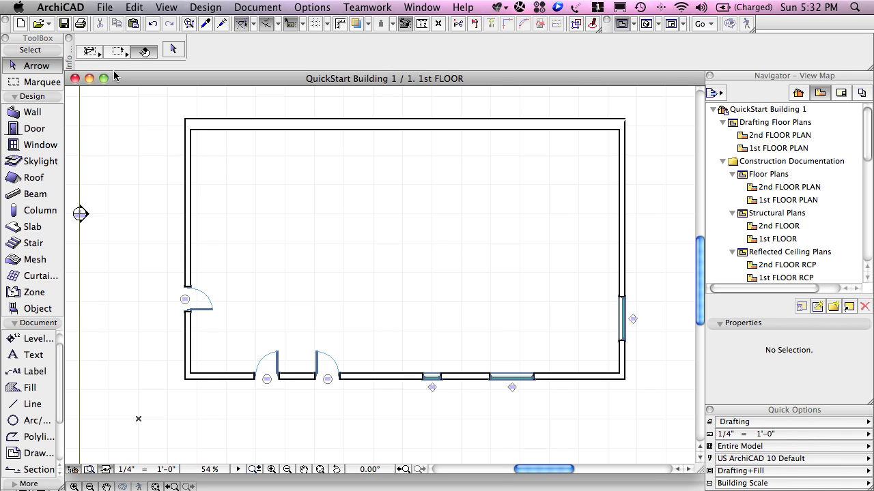
Use the direction-dependent selection method to box-select walls from left to right and from right to left, clearing the selection after each.
left_click(93, 56)
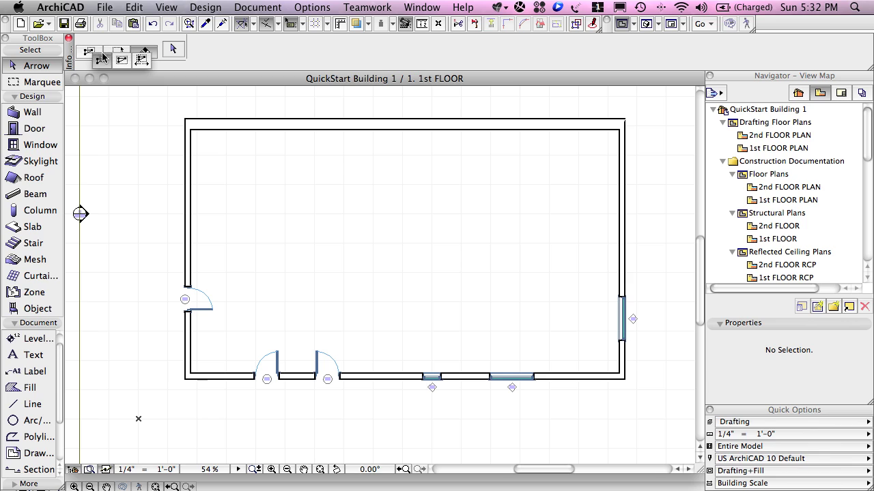
left_click(142, 60)
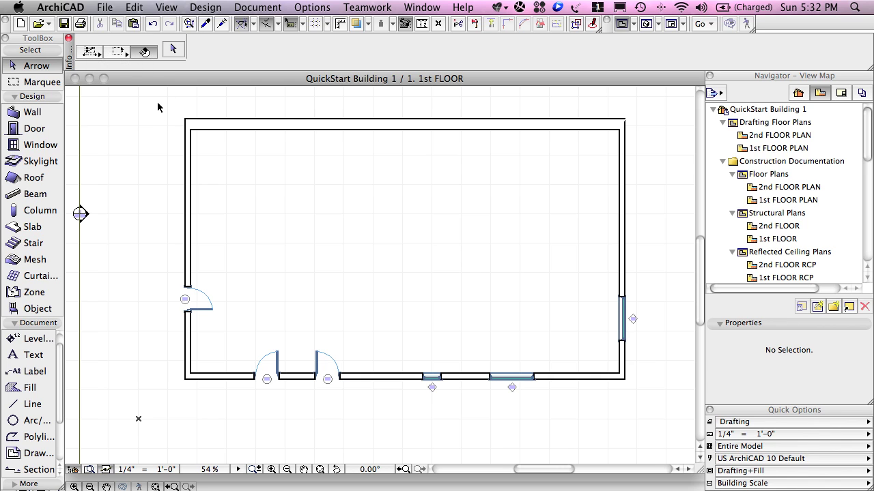
left_click_drag(156, 99, 467, 415)
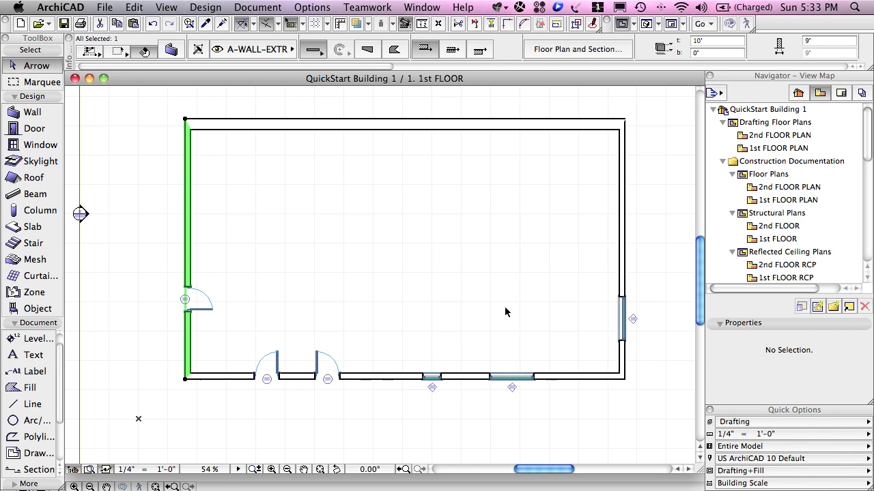
left_click(602, 100)
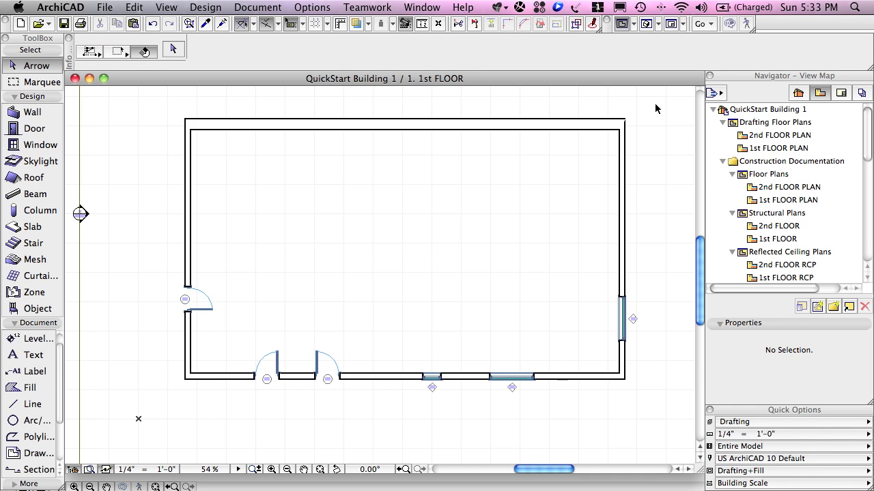
left_click_drag(655, 104, 393, 409)
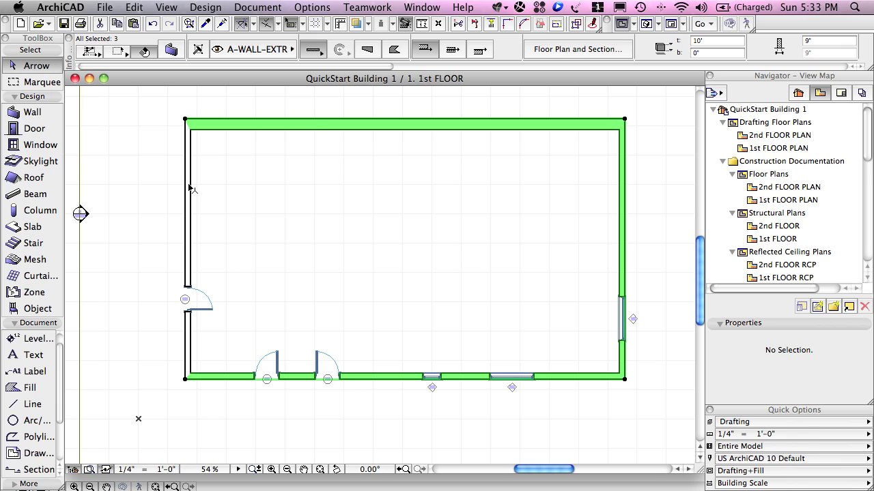
left_click(154, 141)
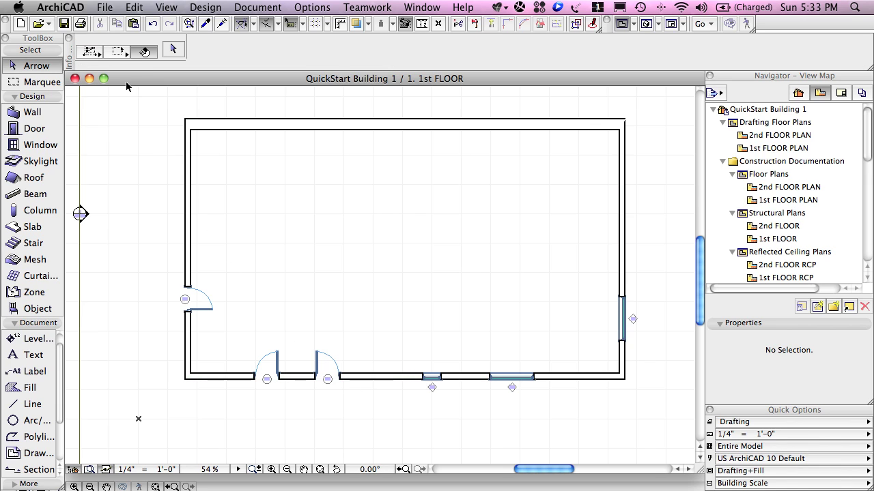
Return to the partial-enclosure method and select the left, upper and lower walls with a freeform polygonal selection area.
left_click(93, 53)
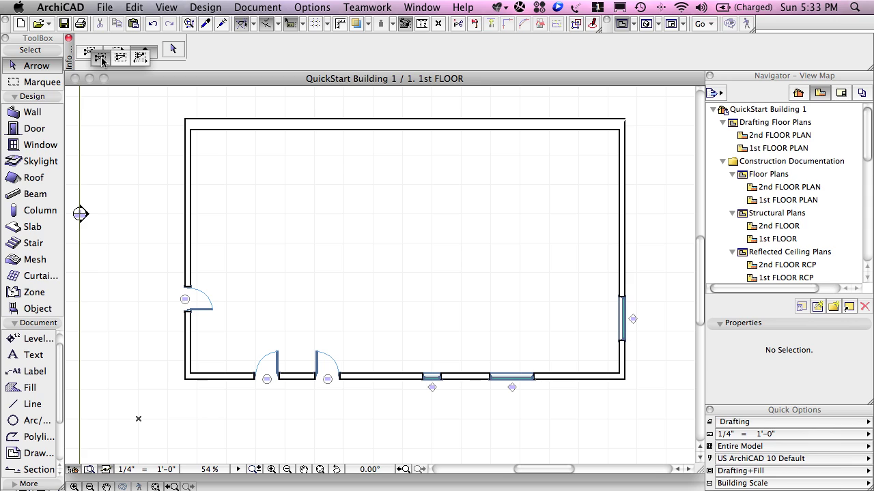
left_click(101, 59)
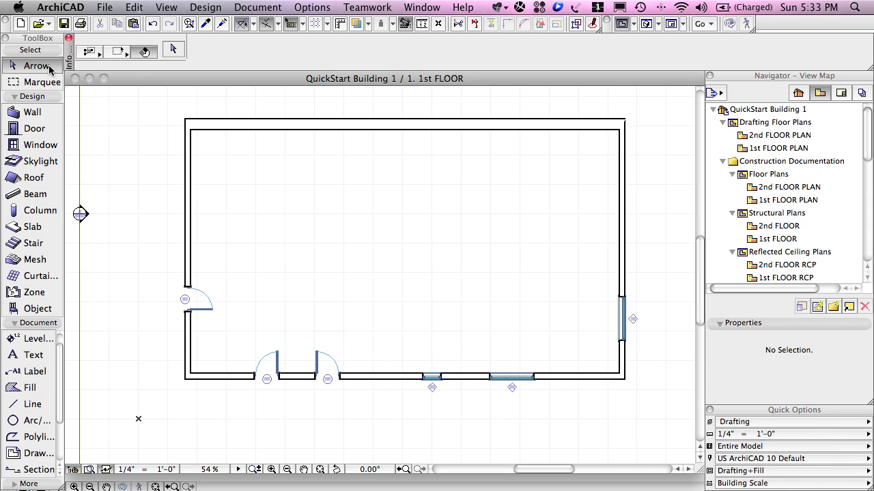
left_click(119, 53)
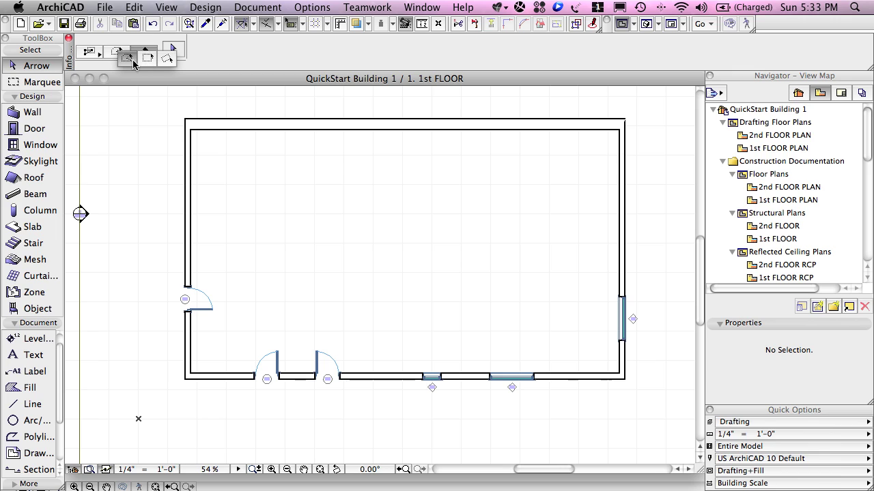
left_click(126, 64)
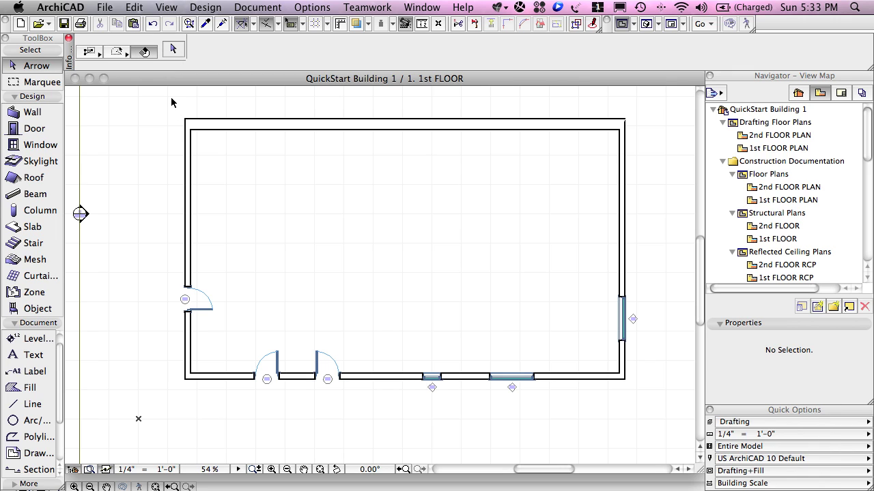
left_click(170, 99)
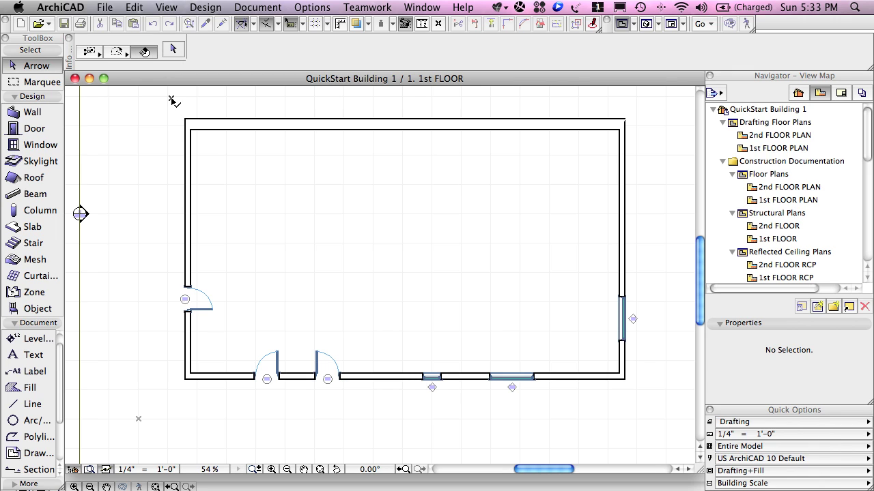
left_click(168, 404)
left_click(247, 404)
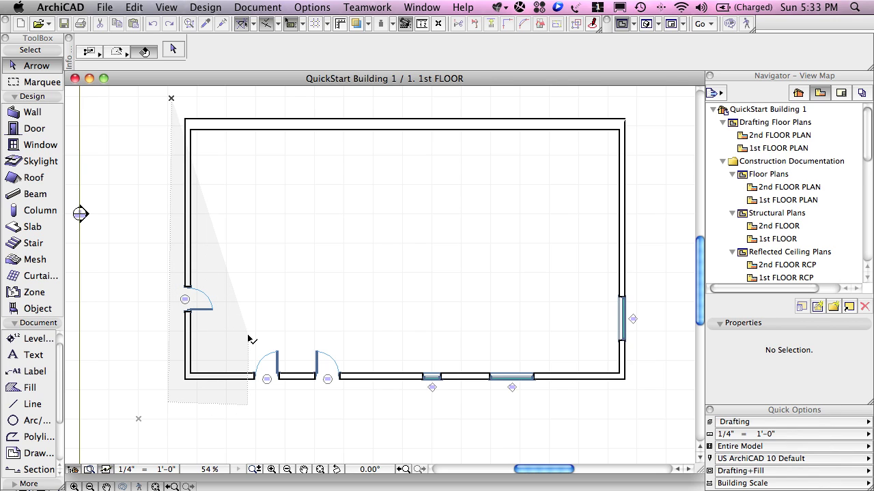
left_click(248, 335)
left_click(343, 325)
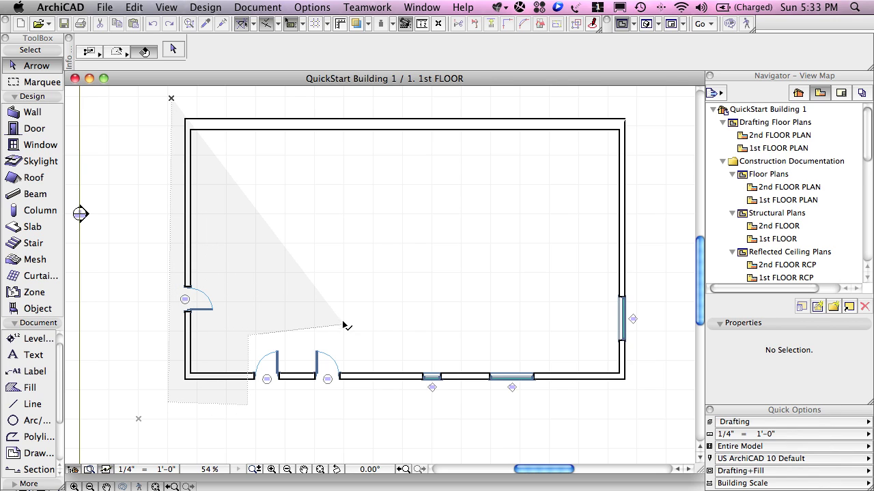
double_click(323, 104)
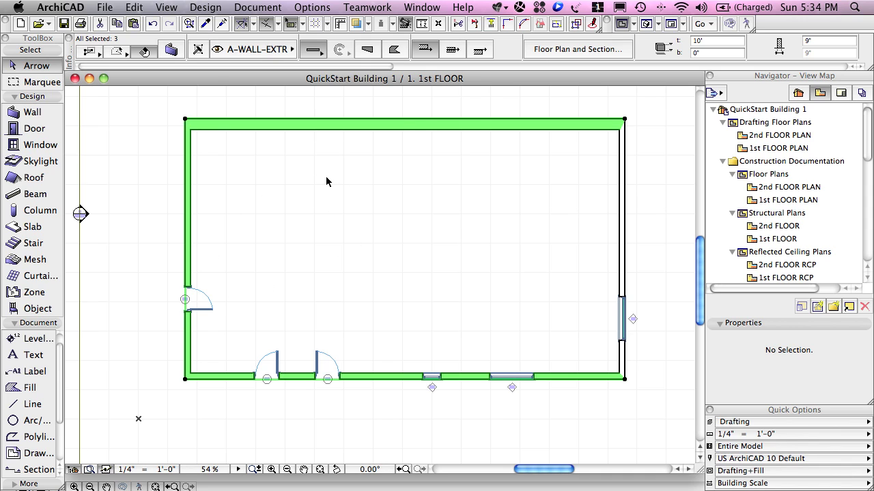
Clear the selection, select the left, upper and lower walls with a rotated rectangular selection area, and deselect them.
left_click(121, 56)
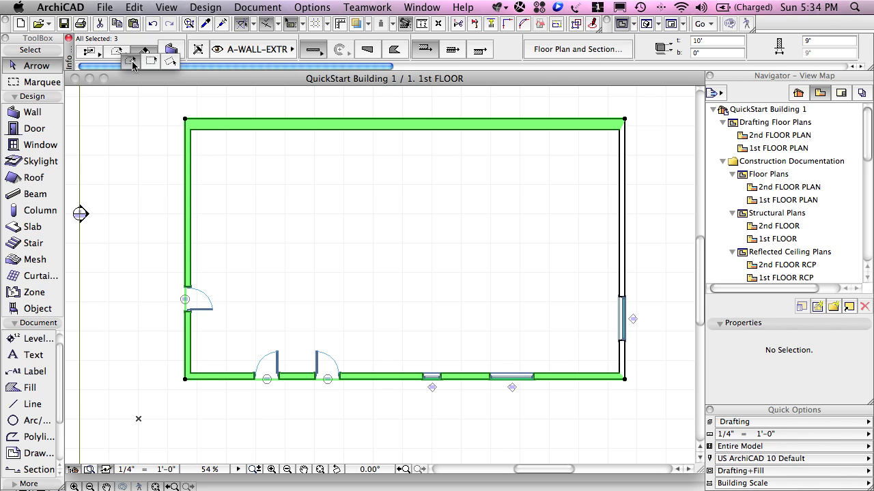
left_click(173, 64)
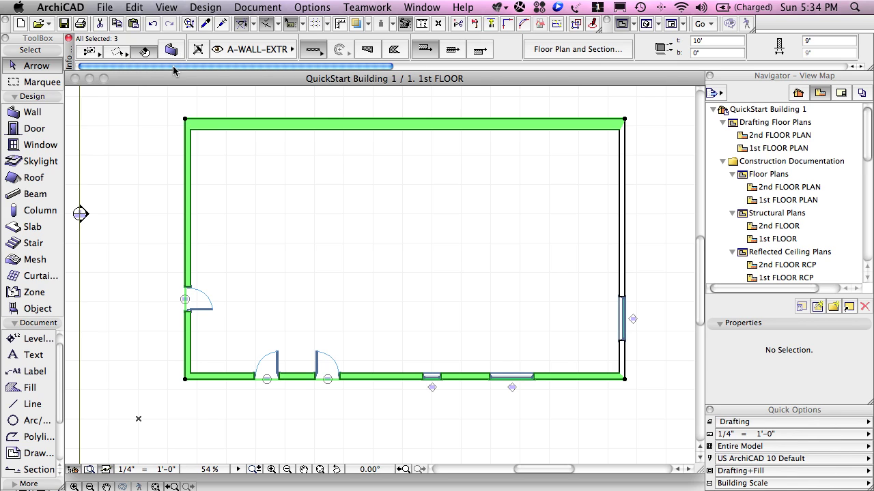
left_click(153, 156)
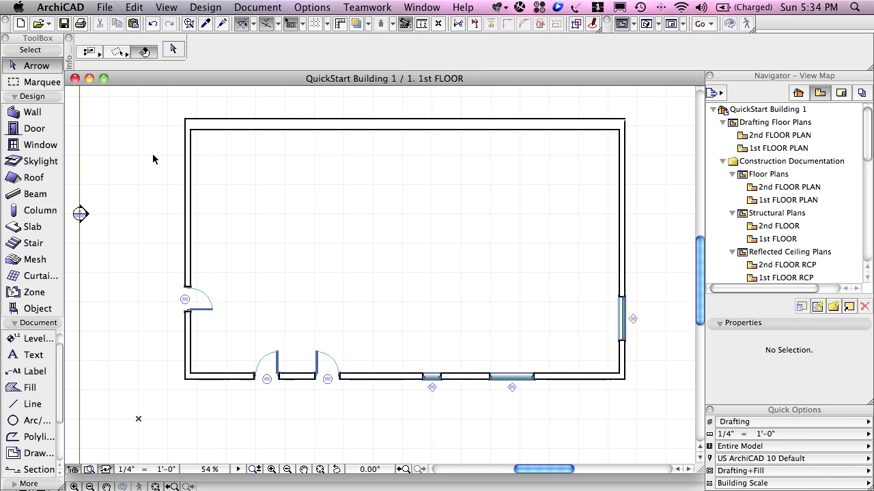
left_click(121, 113)
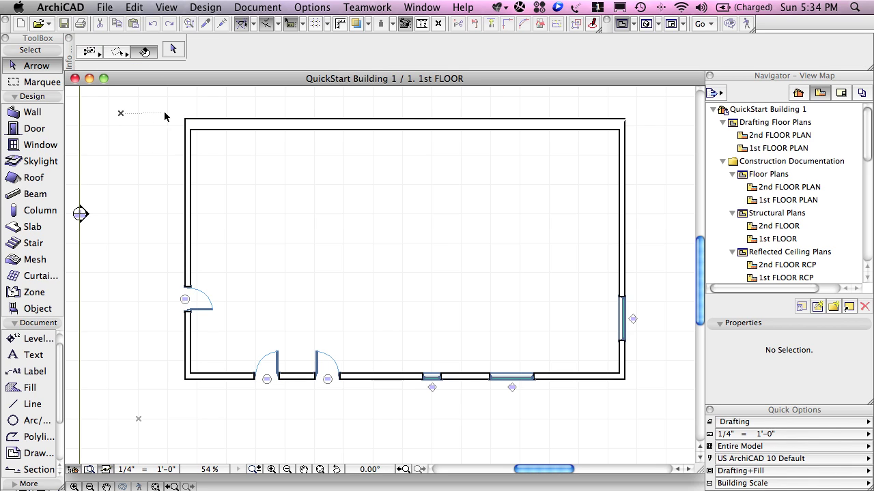
left_click(230, 92)
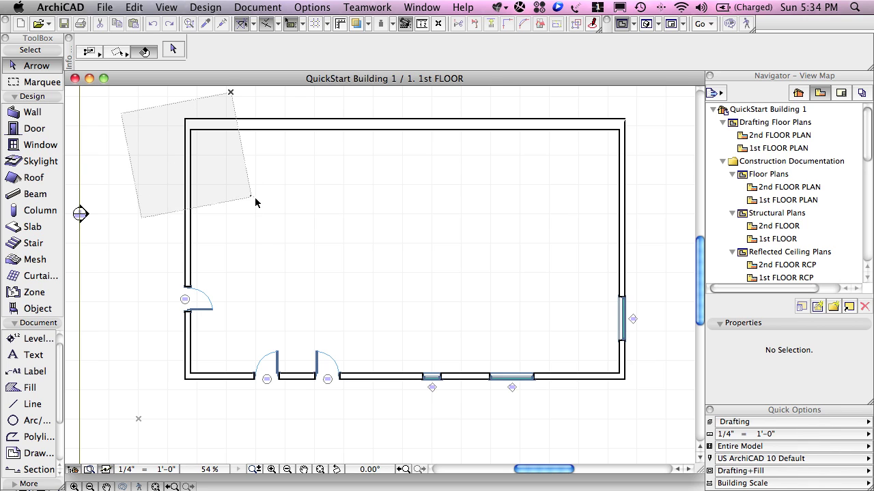
left_click(290, 410)
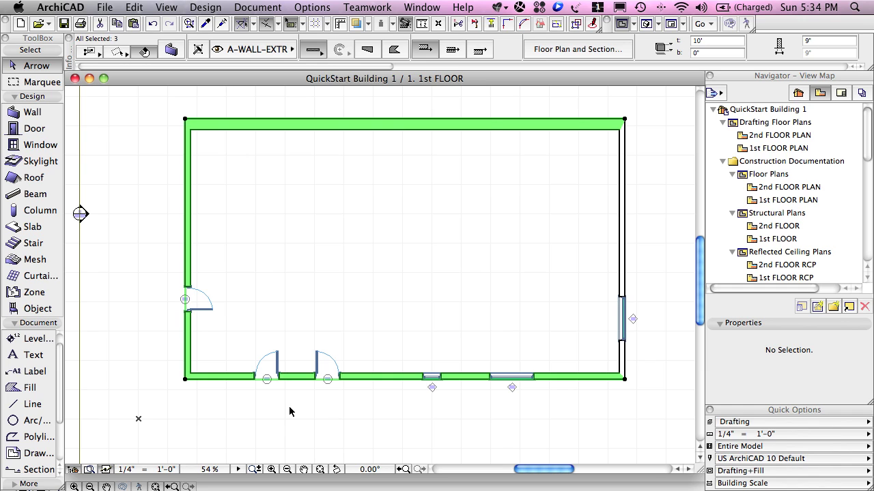
left_click(159, 162)
Set the Arrow tool back to the straight rectangular selection shape and the partial-enclosure selection method.
left_click(123, 52)
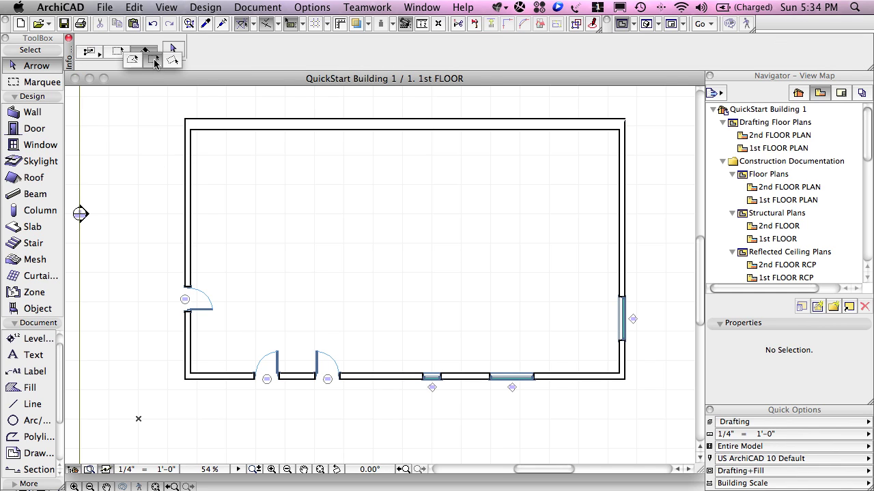
left_click(156, 63)
left_click(99, 56)
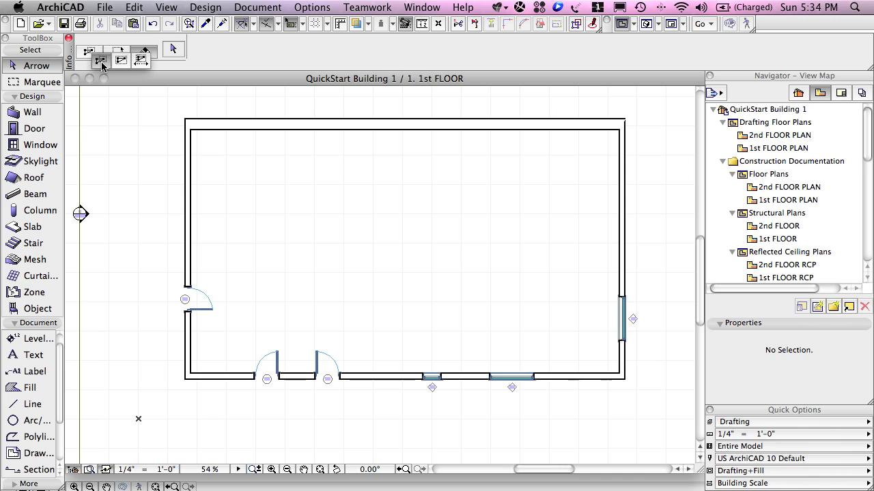
left_click(102, 62)
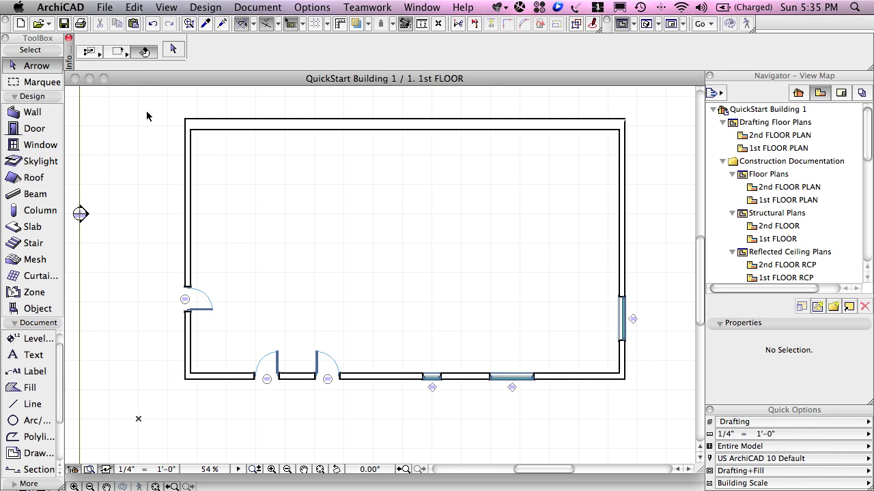
Examine the lower-left building corner with doors 01 and 02 up close and check the left wall's element information.
scroll(147, 116, "up", 3)
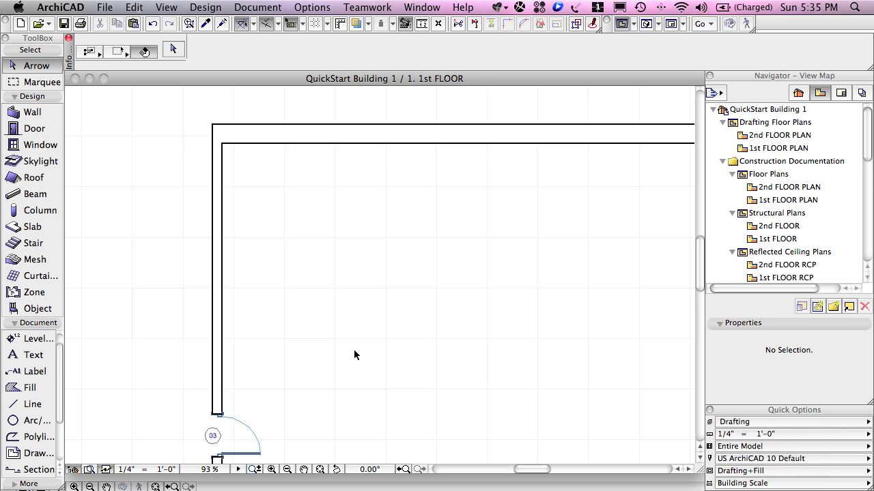
left_click(319, 469)
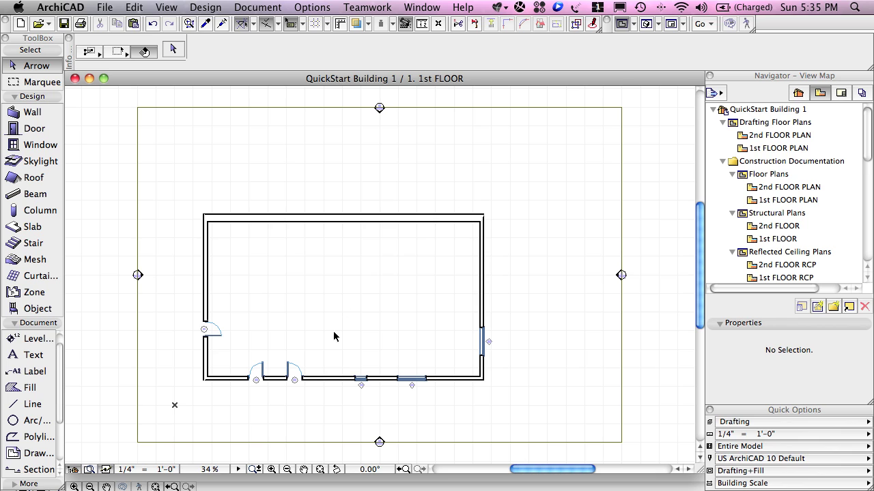
left_click(272, 468)
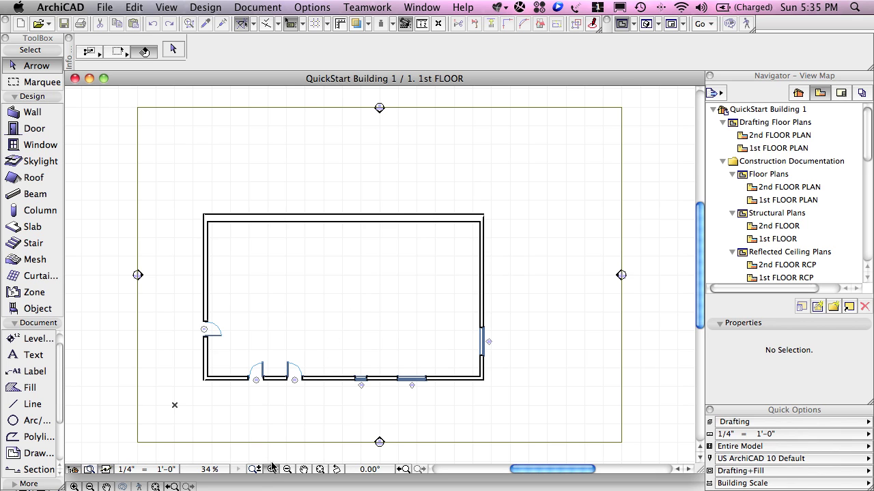
left_click(193, 343)
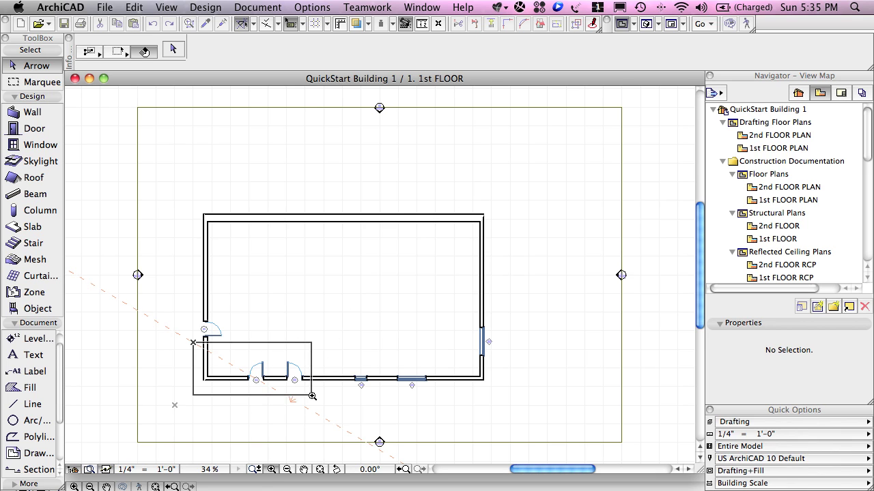
left_click(313, 396)
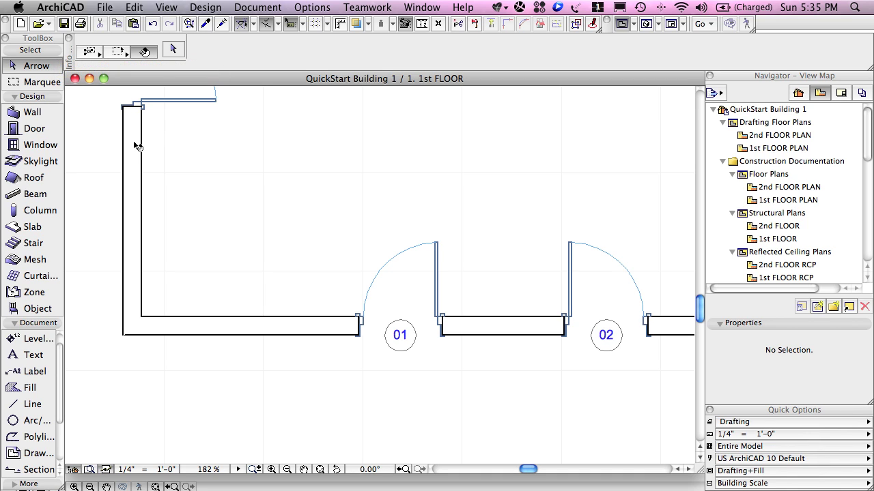
mouse_move(135, 146)
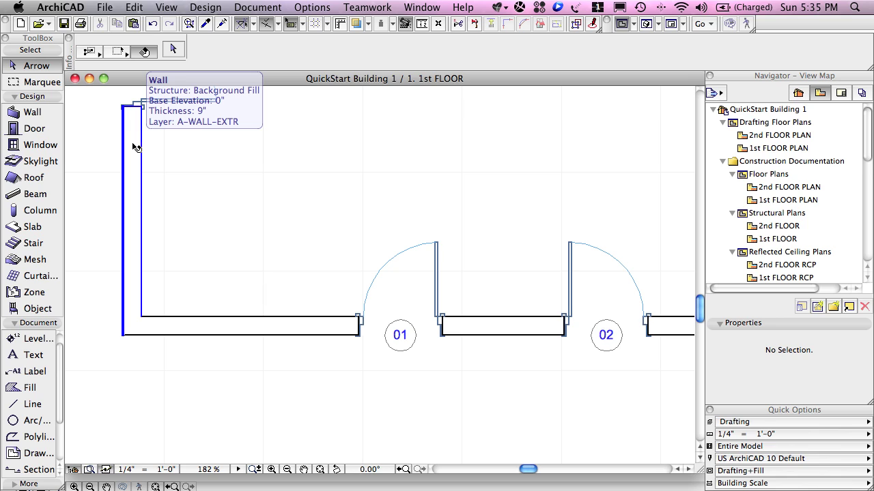
Select the left wall by its surface, then with Quick Selection off select the left and lower walls by area, clearing each selection.
left_click(136, 146)
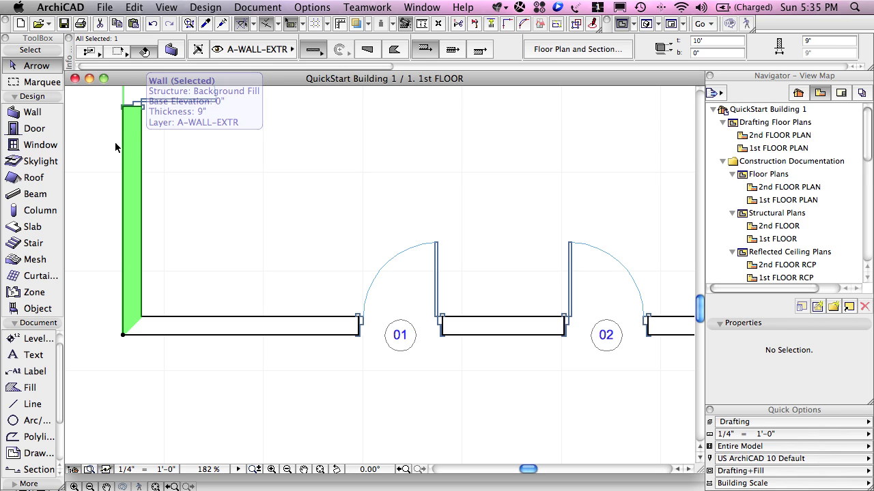
left_click(104, 142)
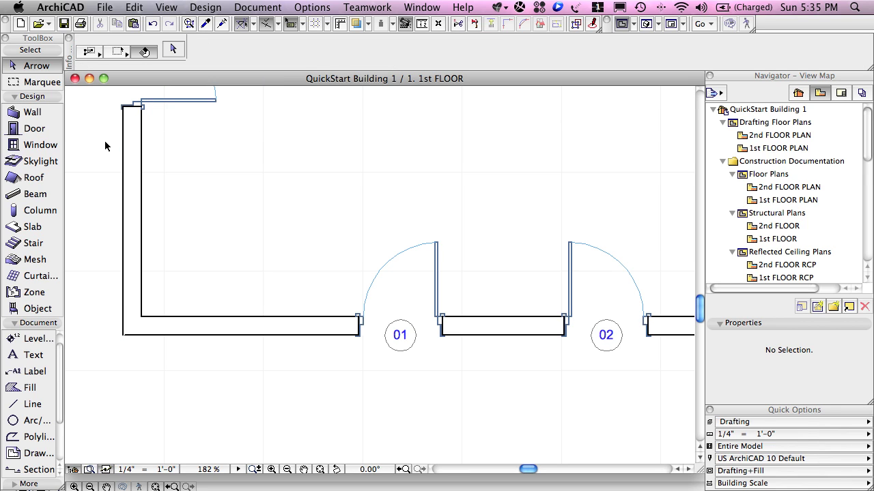
left_click(144, 53)
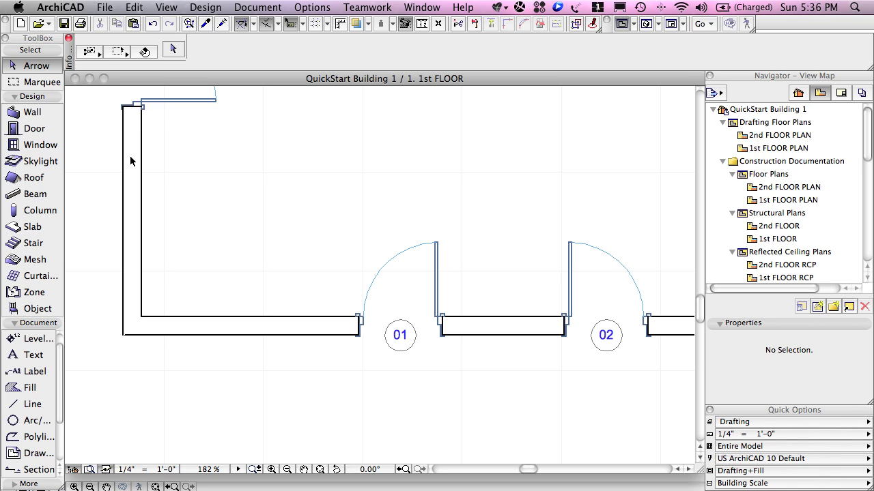
left_click_drag(130, 157, 257, 328)
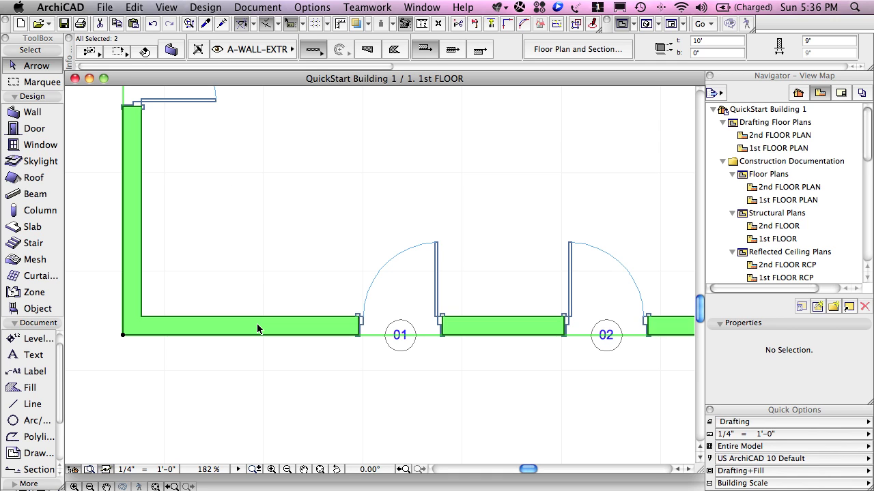
left_click(96, 138)
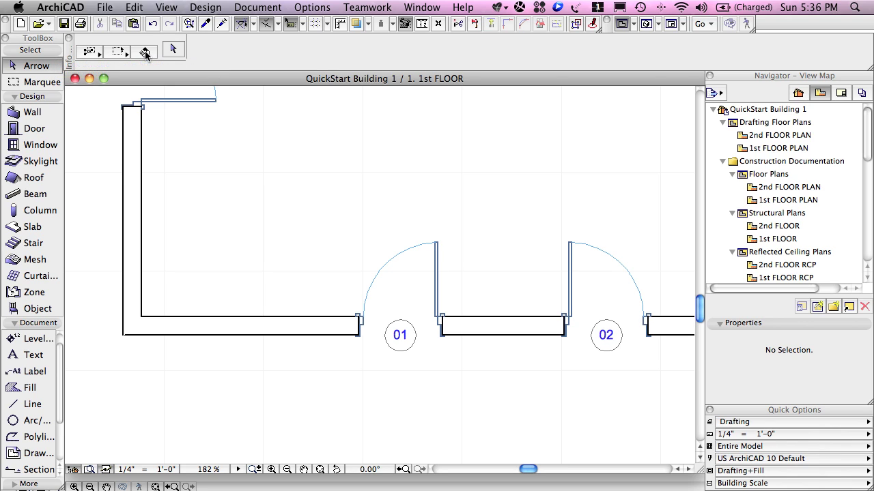
Turn Quick Selection on, try the same area selection starting on the left wall's surface, and clear the selection.
left_click(145, 53)
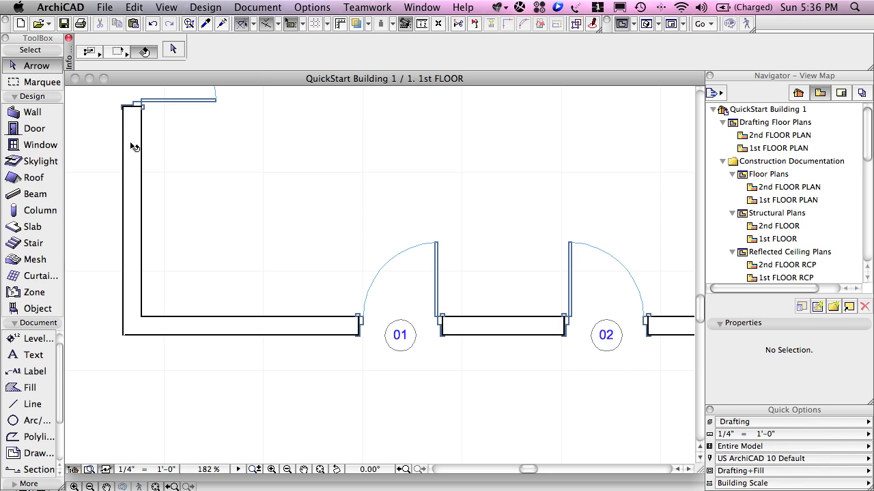
mouse_move(134, 147)
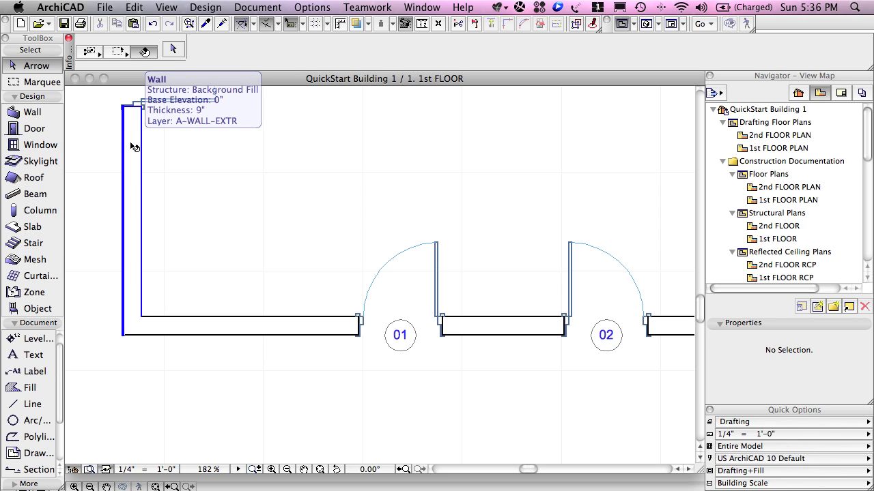
left_click_drag(130, 142, 349, 226)
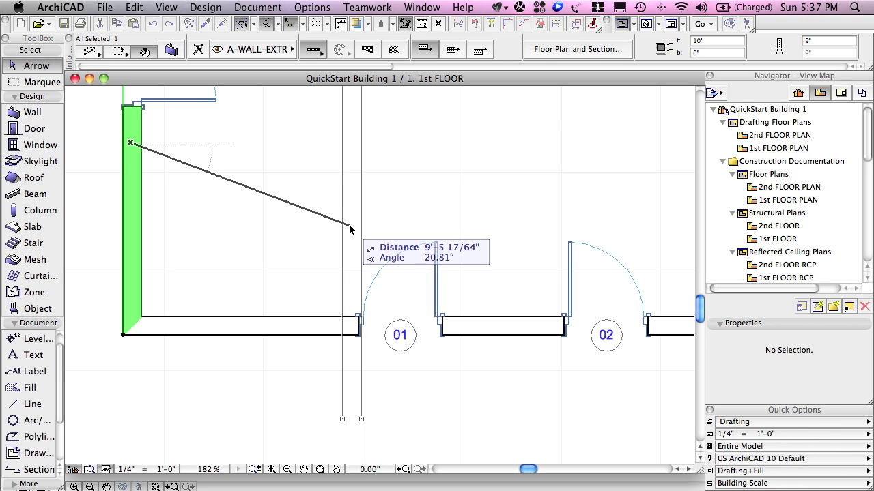
key("Escape")
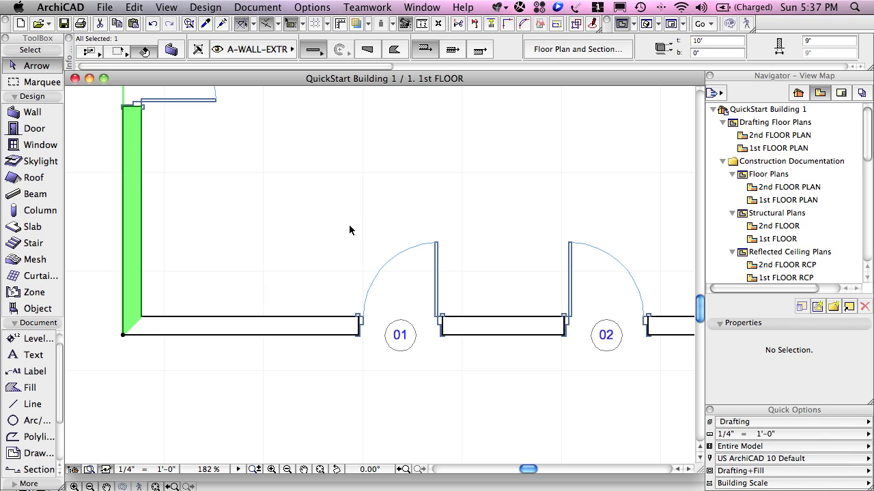
key("Escape")
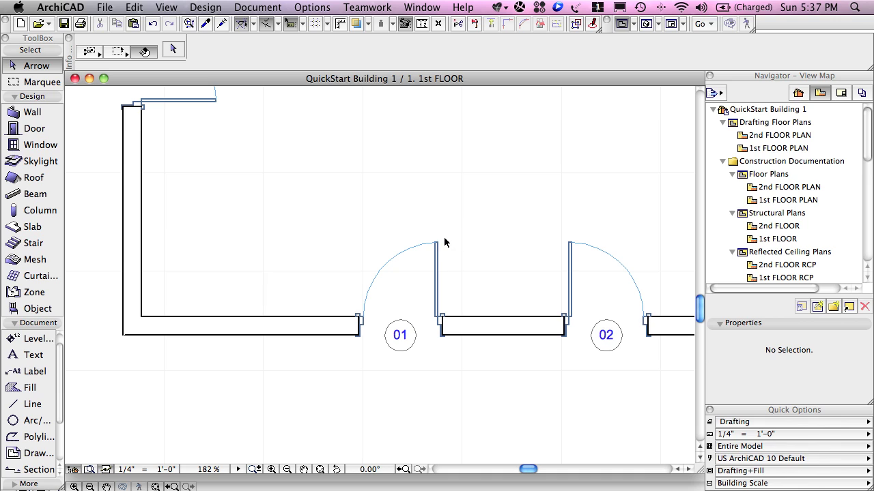
Select door 01 by its leaf corner, by its jamb and by the surface of its opening, deselecting it each time.
mouse_move(439, 244)
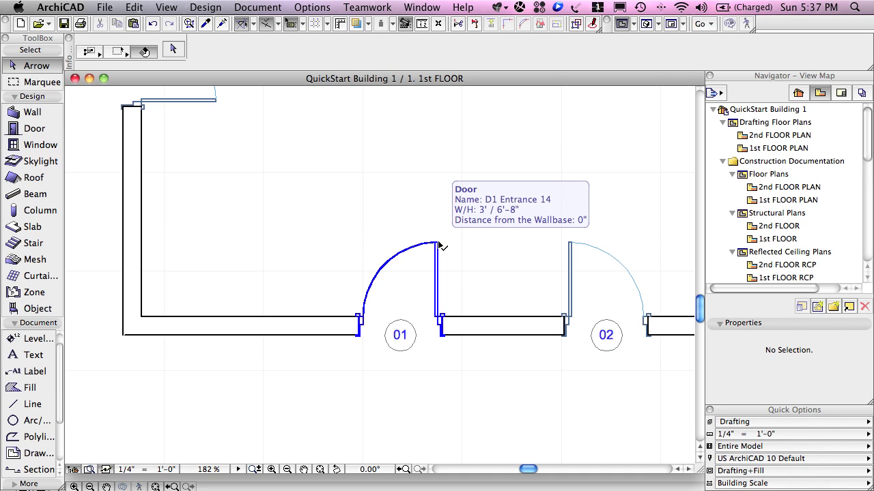
left_click(439, 243)
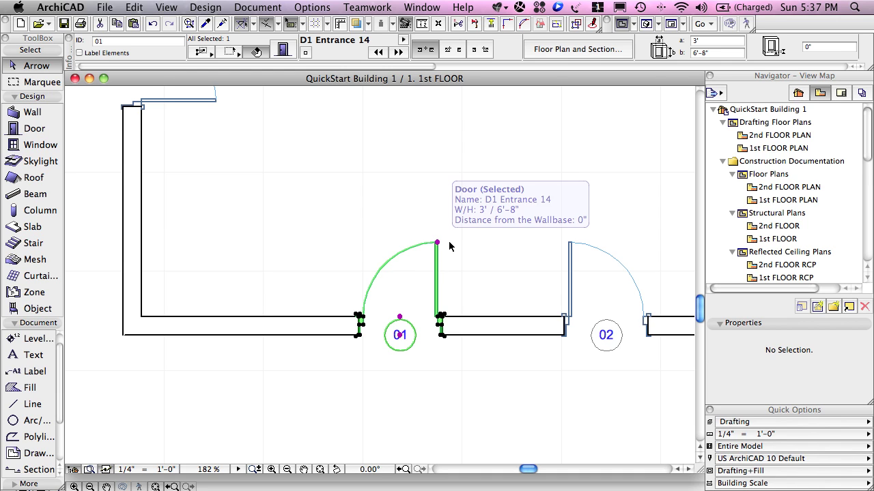
key("Escape")
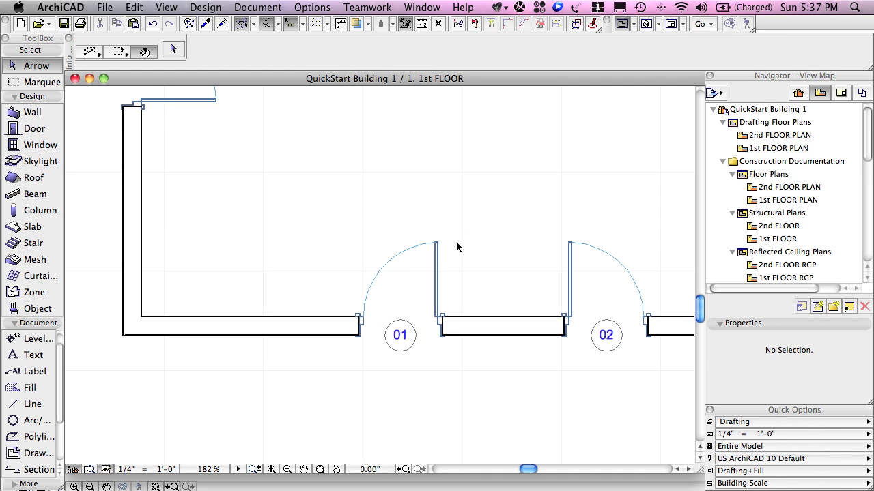
left_click(441, 318)
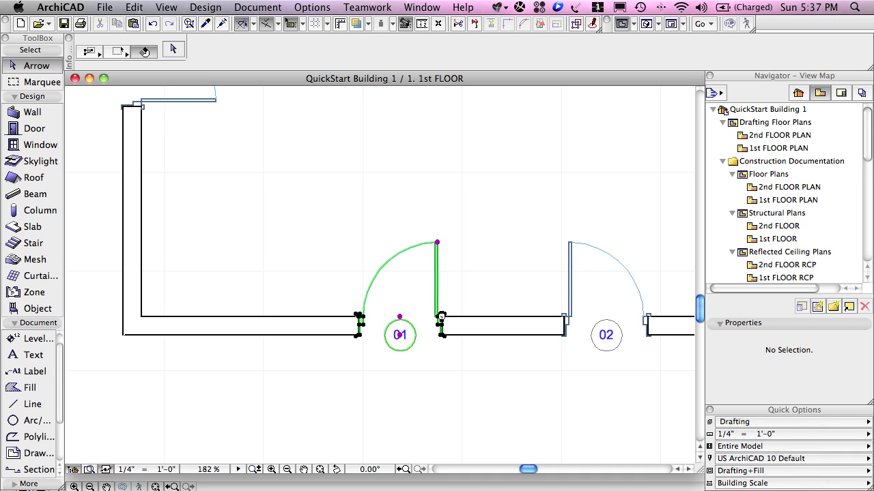
key("Escape")
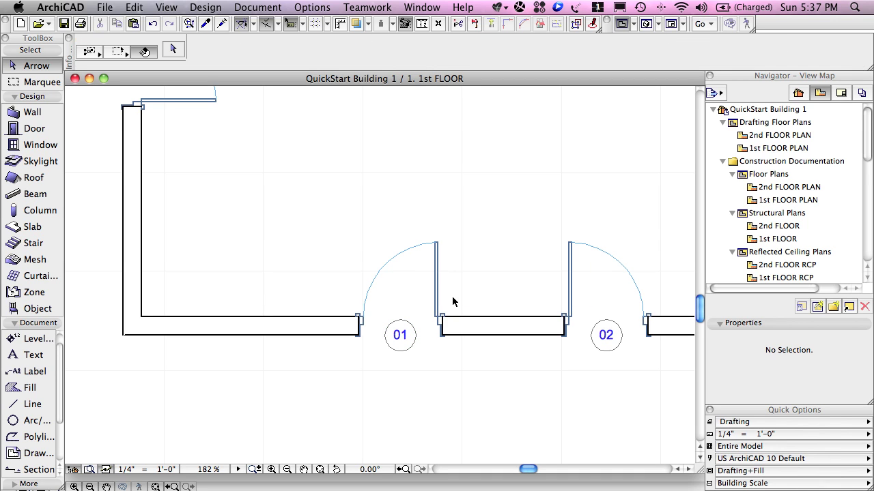
left_click(428, 326)
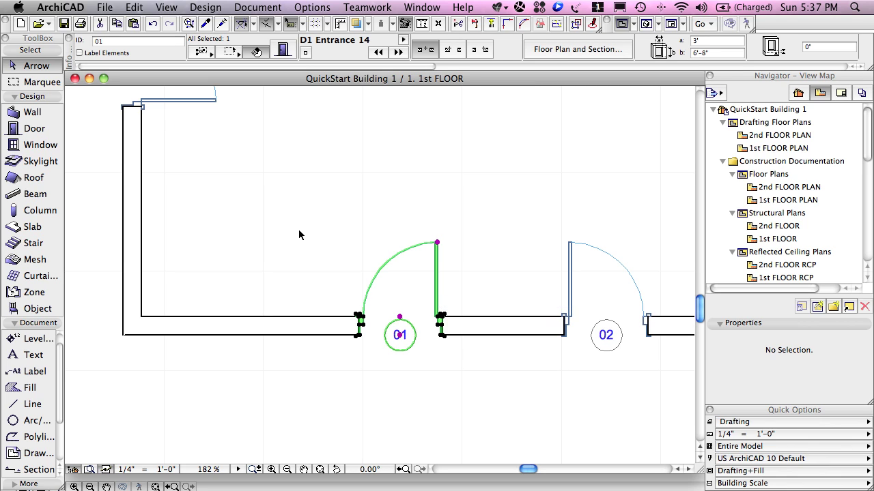
key("Escape")
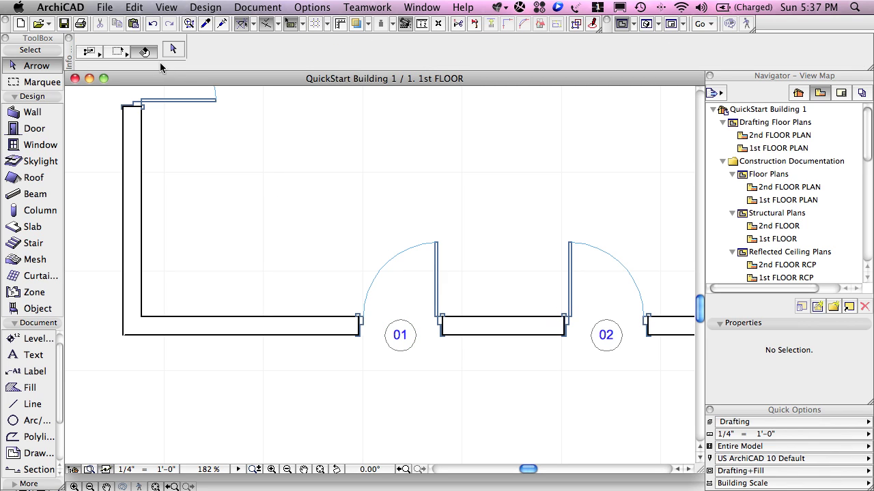
With Quick Selection off, try selecting door 01 from inside its opening, select it by its leaf corner, and deselect it.
left_click(147, 53)
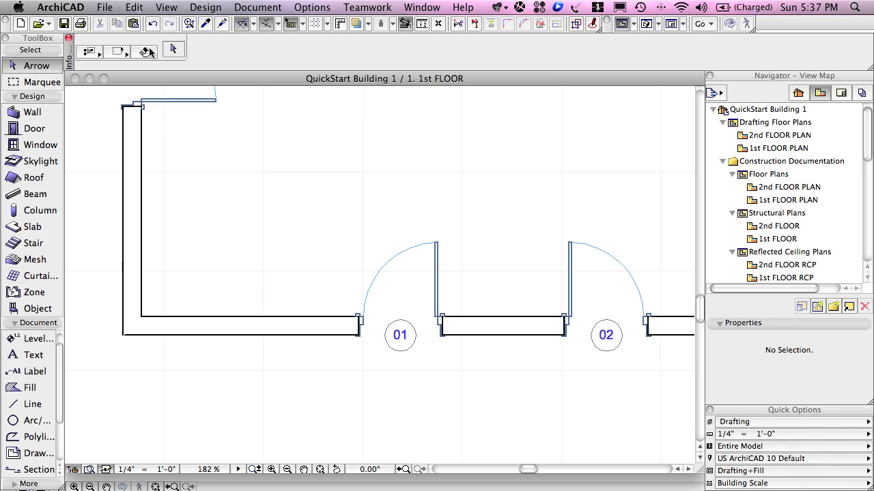
left_click(424, 327)
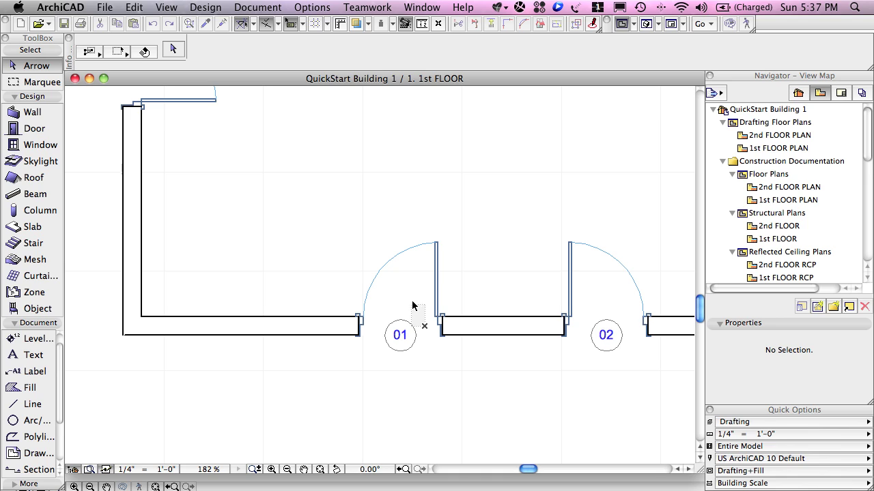
left_click(470, 258)
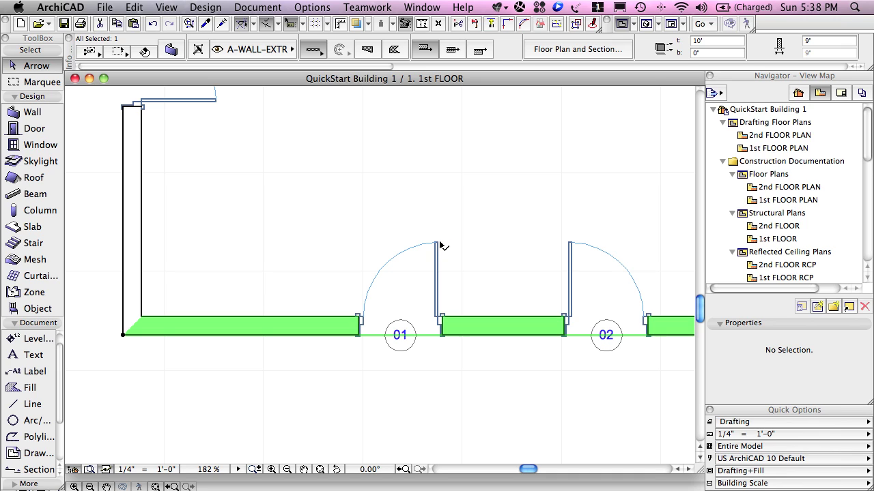
mouse_move(440, 245)
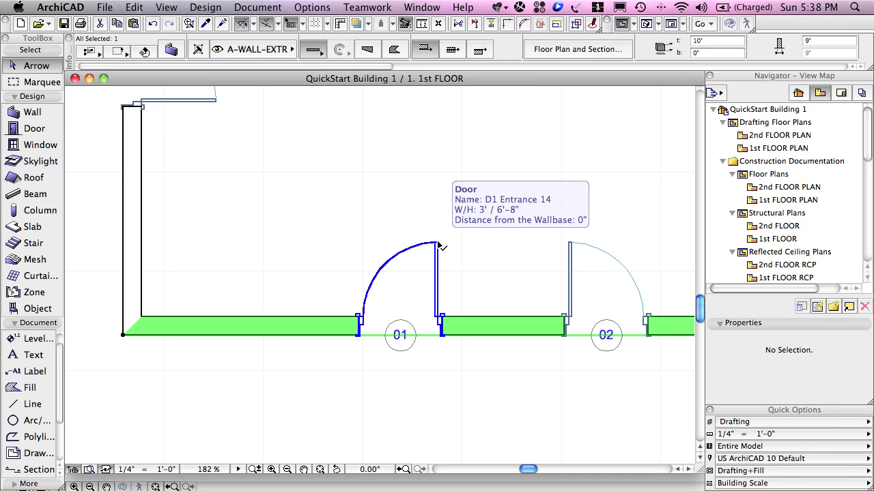
left_click(439, 244)
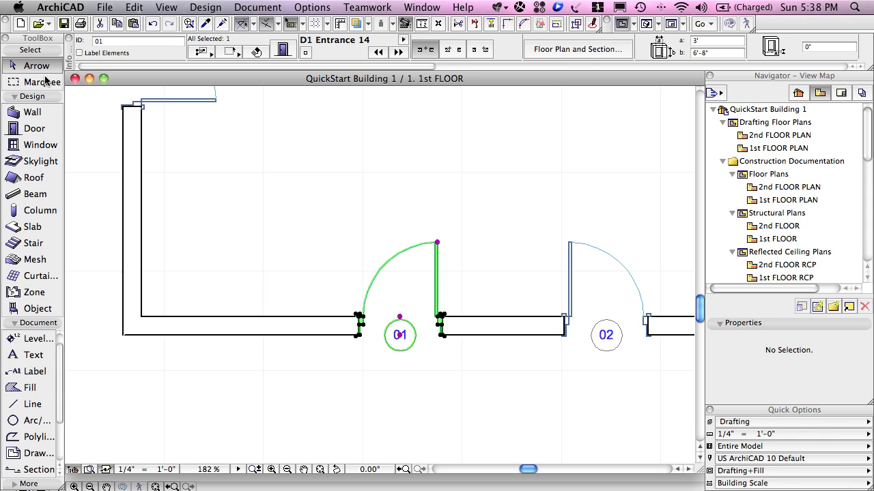
left_click(199, 155)
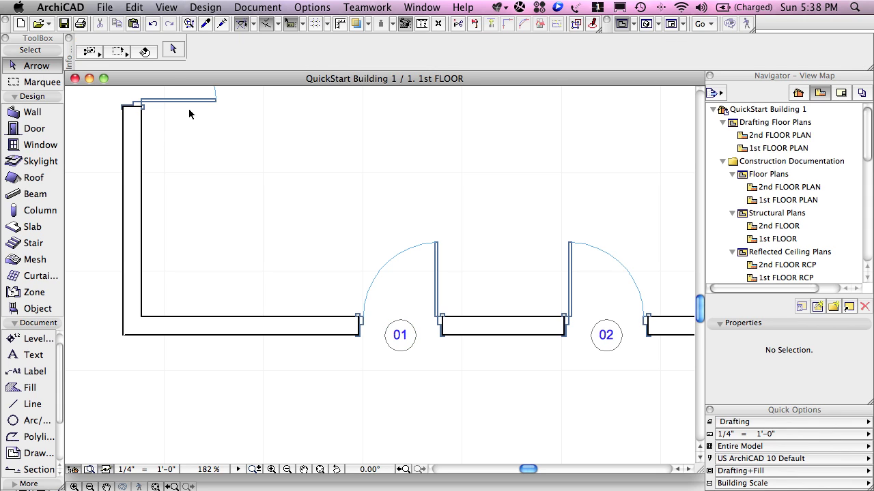
Turn Quick Selection back on and select doors 01 and 02 together by the surfaces of their openings.
left_click(146, 53)
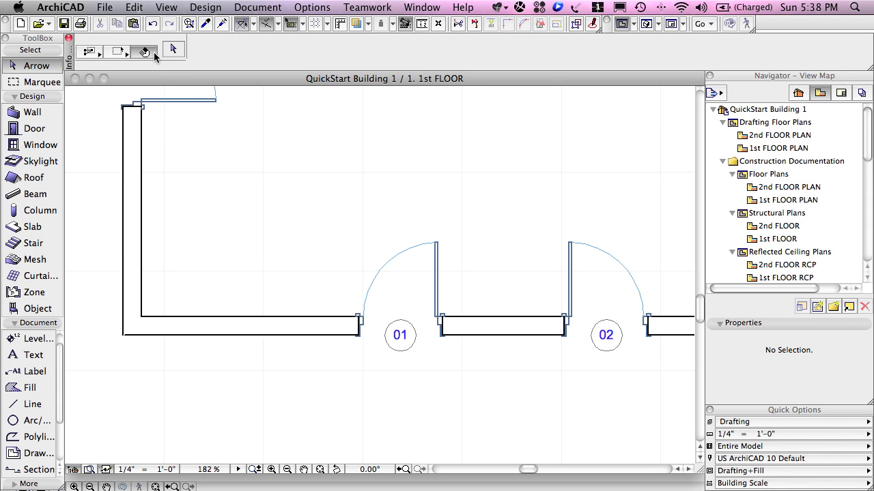
left_click(425, 328)
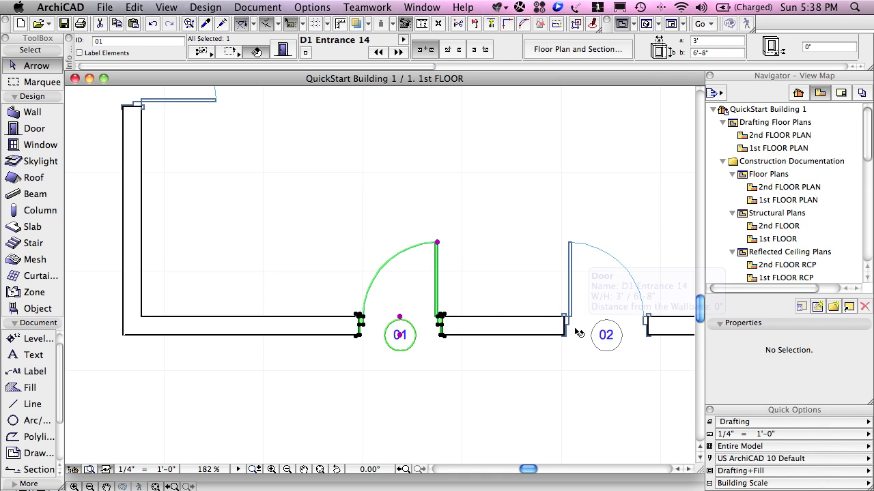
mouse_move(576, 333)
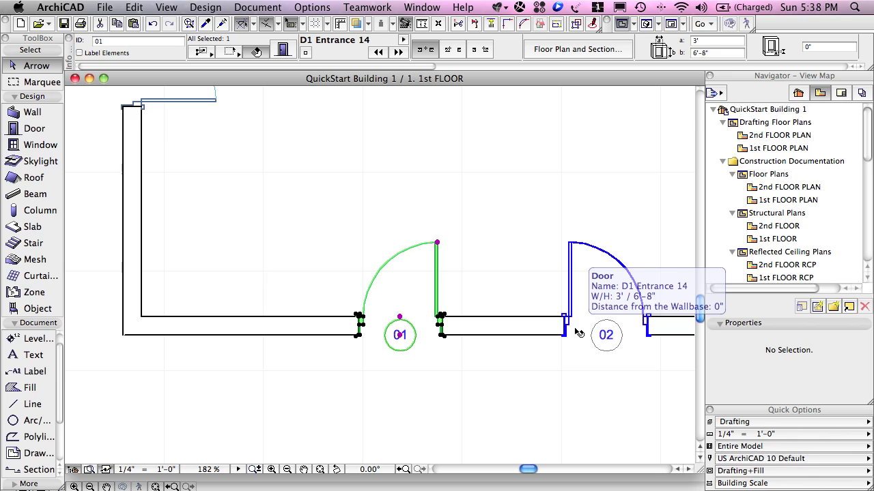
left_click(576, 333, "shift")
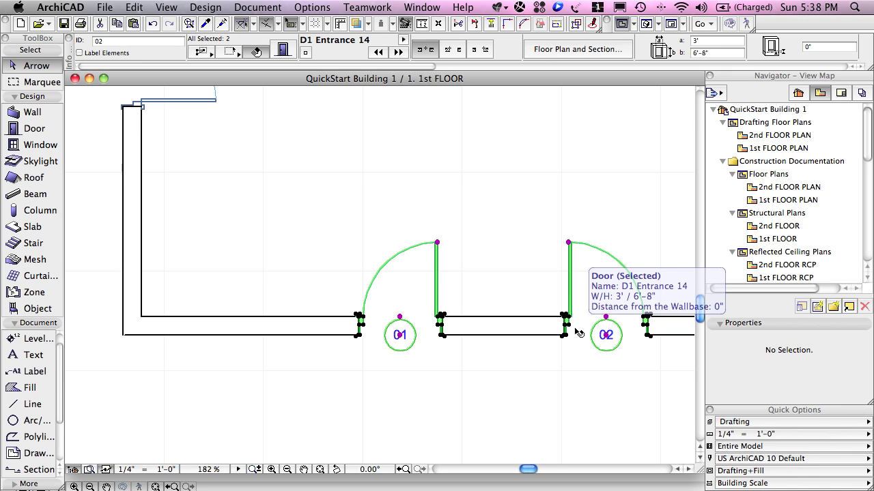
Set the width of both selected doors to 2'-6" and clear the selection.
left_click(703, 41)
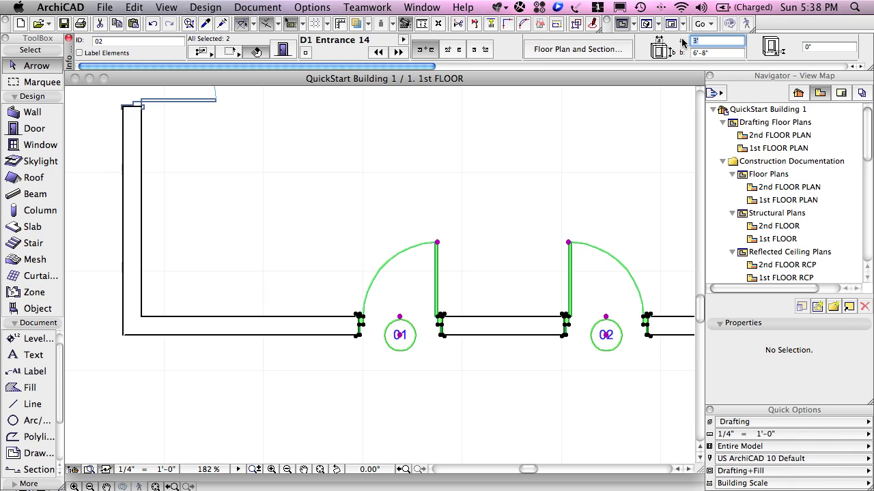
type("2'6")
key("Return")
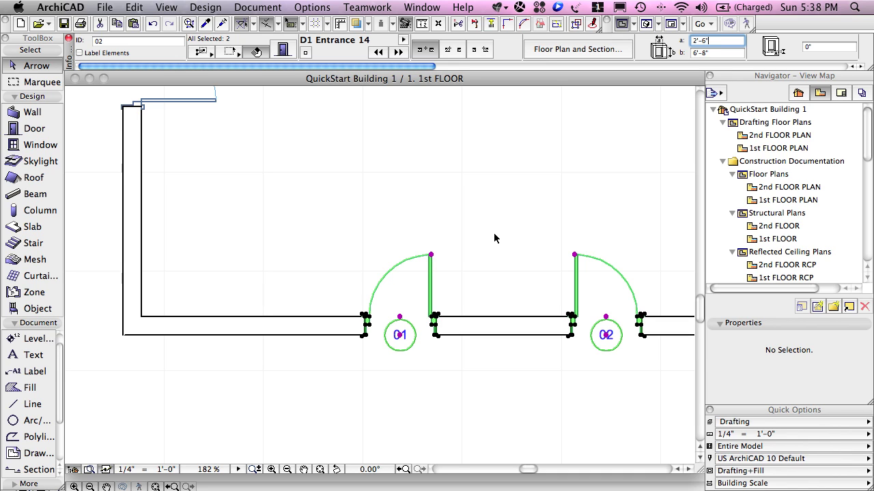
left_click(432, 414)
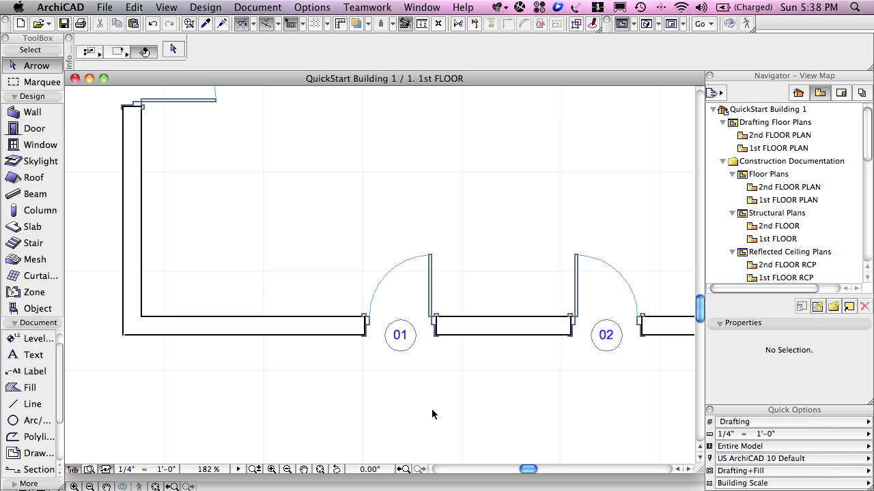
Open the 3D view, select the casement window in the short end wall, and set its width to 10'.
key("F3")
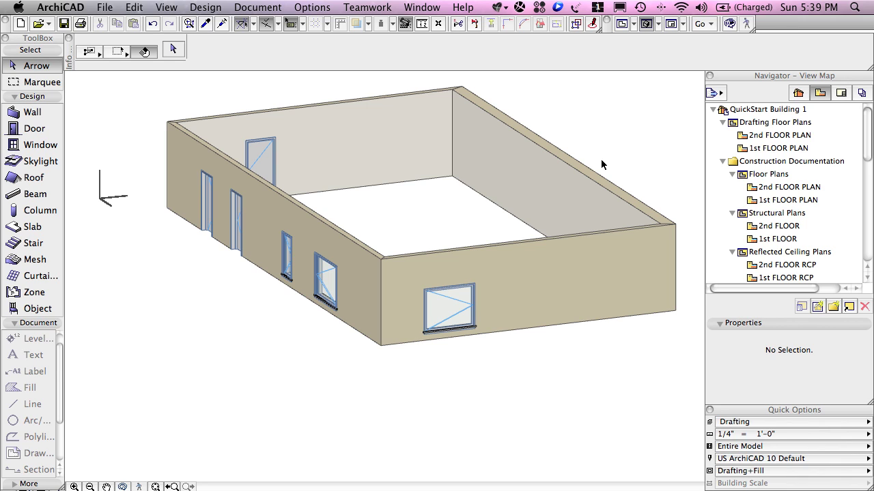
mouse_move(464, 302)
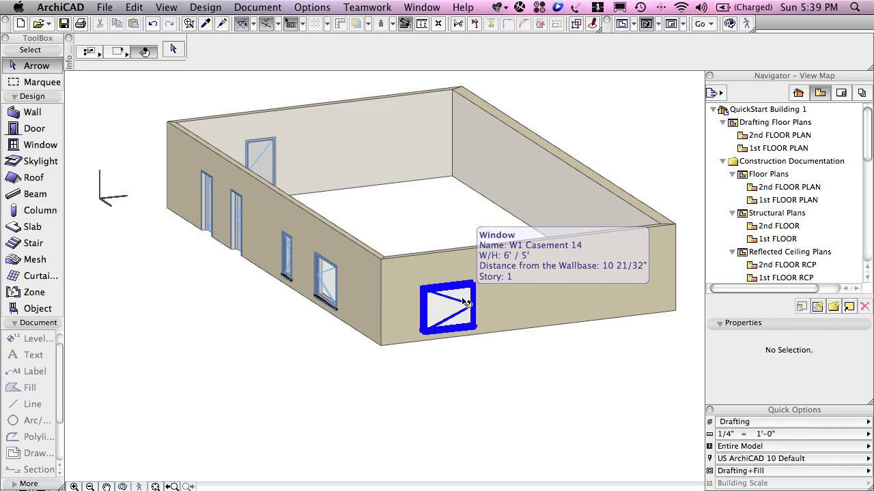
left_click(466, 301)
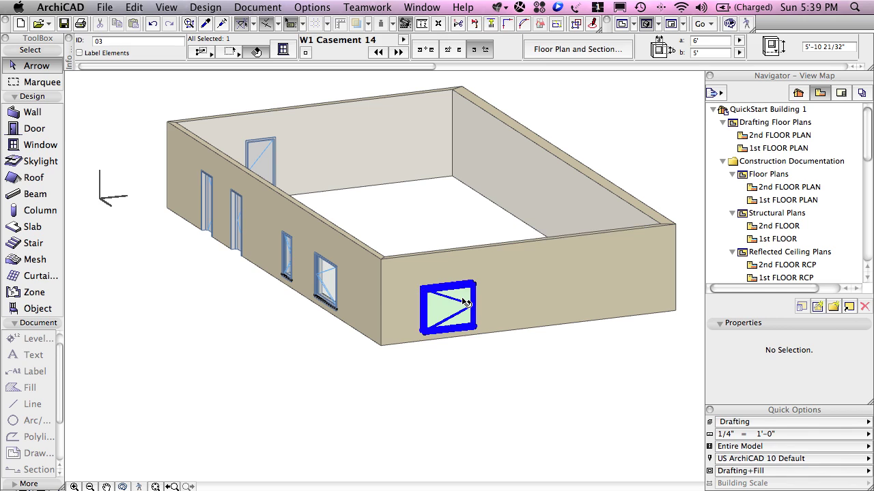
left_click(694, 41)
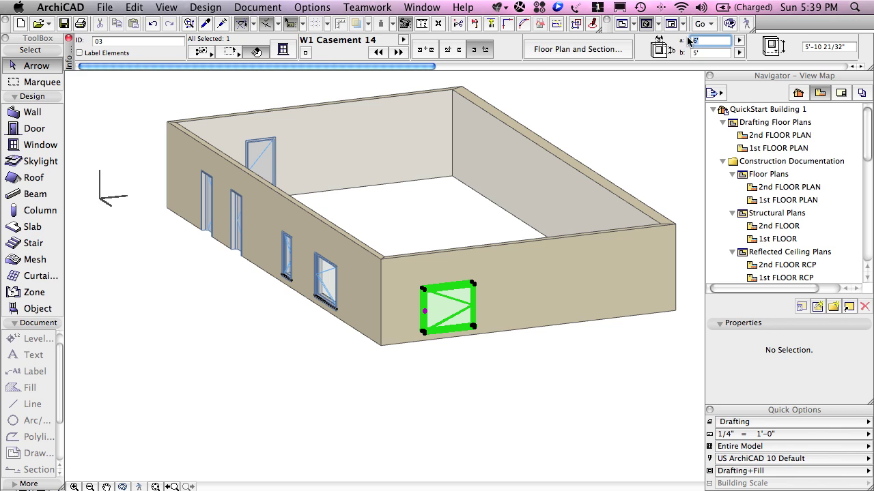
scroll(688, 41, "right", 3)
type("10")
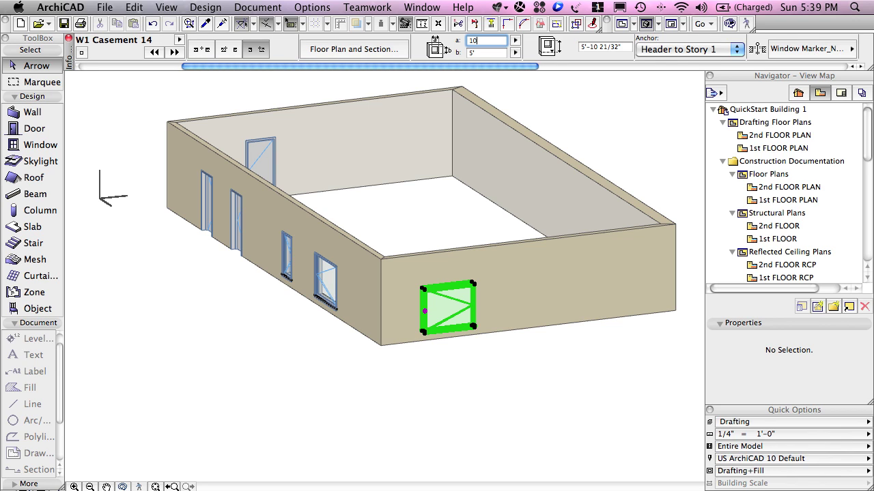
key("Return")
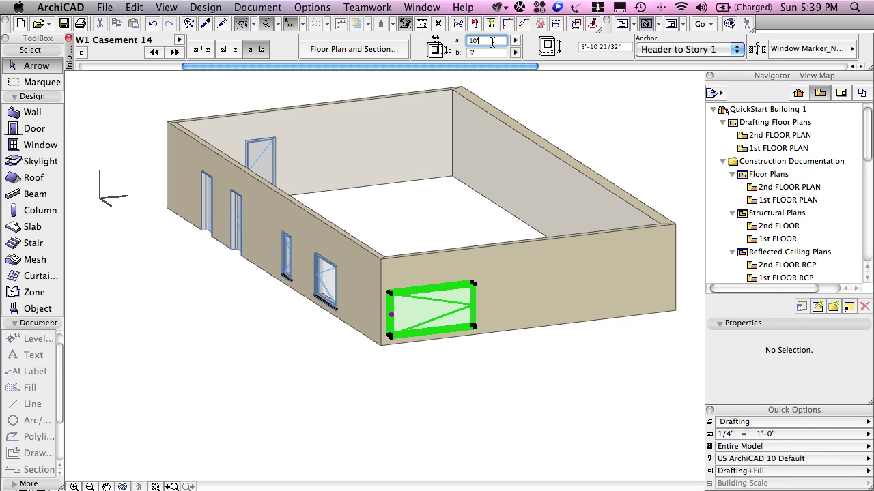
Set the selected end-wall window's width to 4' and clear the selection.
left_click_drag(492, 42, 471, 39)
type("4'")
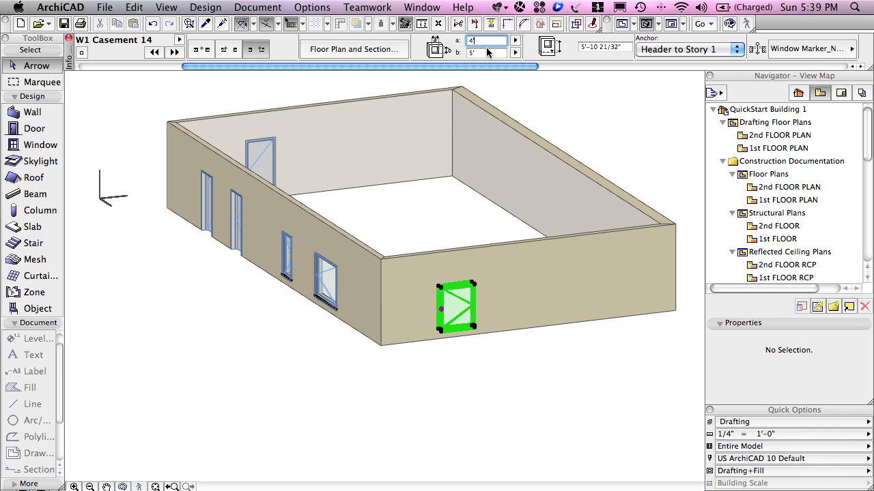
left_click(481, 386)
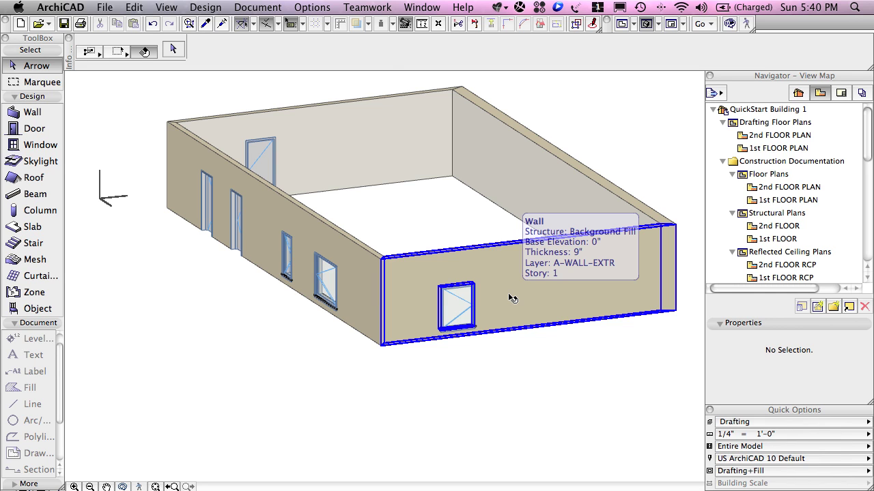
Select the short end wall and the adjoining long wall together, set their height to 12', and clear the selection.
left_click(512, 298)
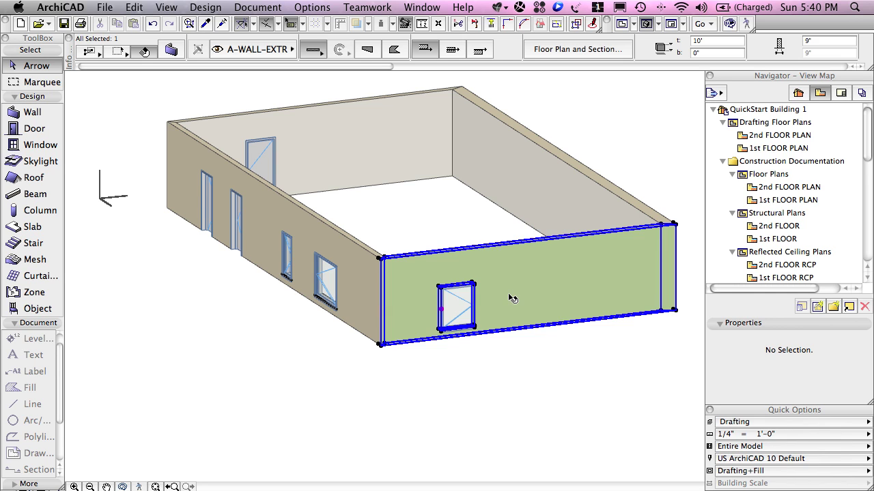
left_click(361, 264, "shift")
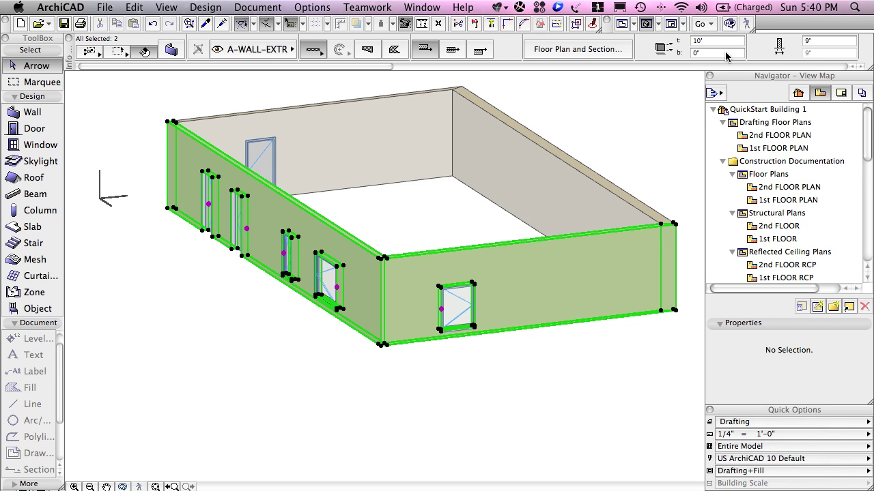
left_click(695, 41)
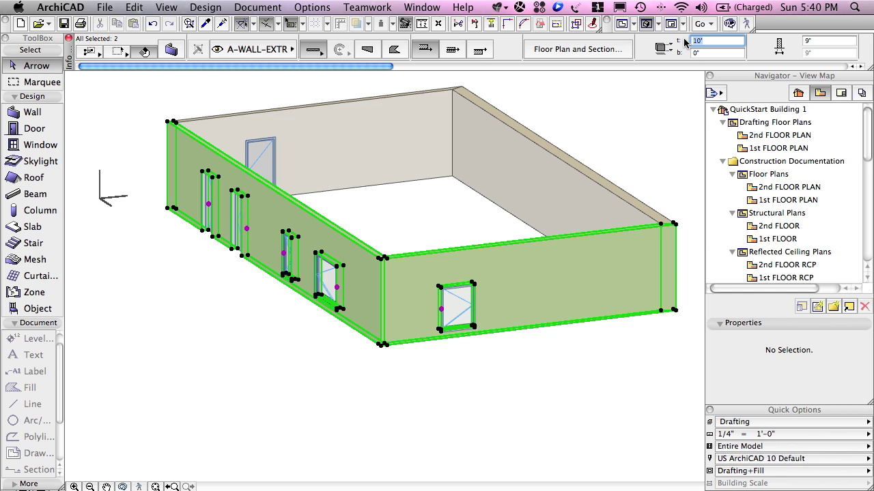
type("12'")
key("Return")
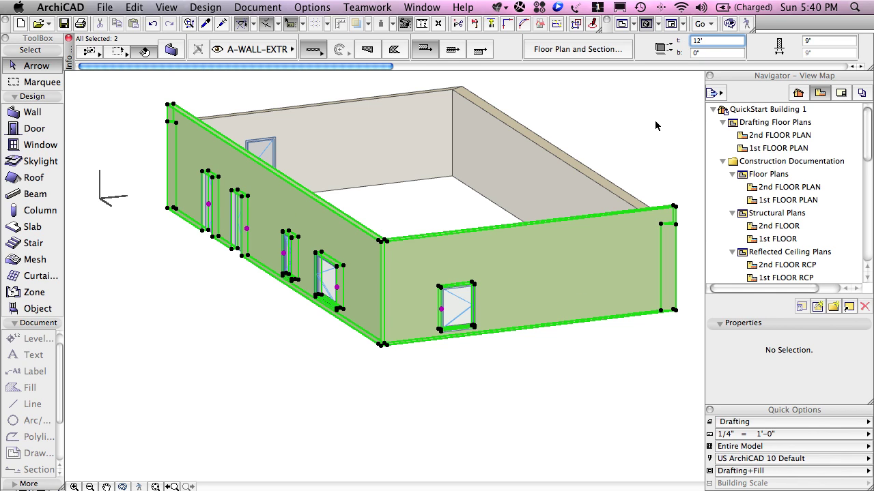
key("Escape")
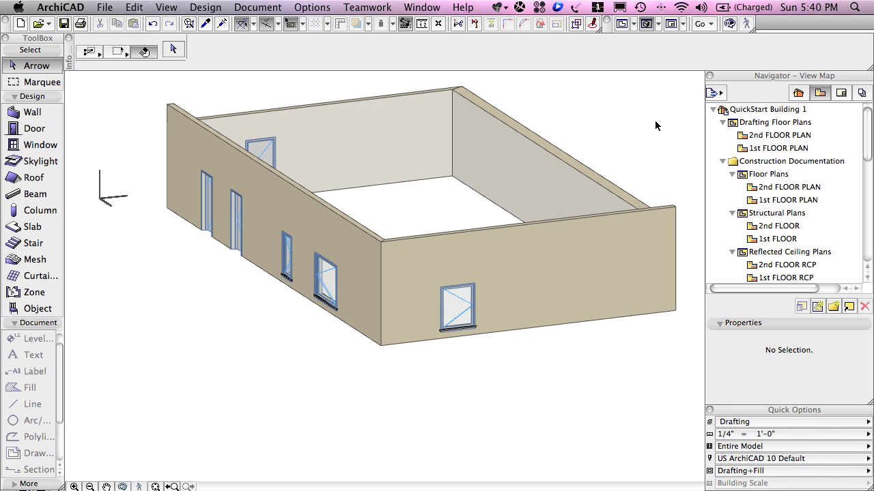
Select the casement window in the short end wall again and set its width to 6'.
left_click(462, 307)
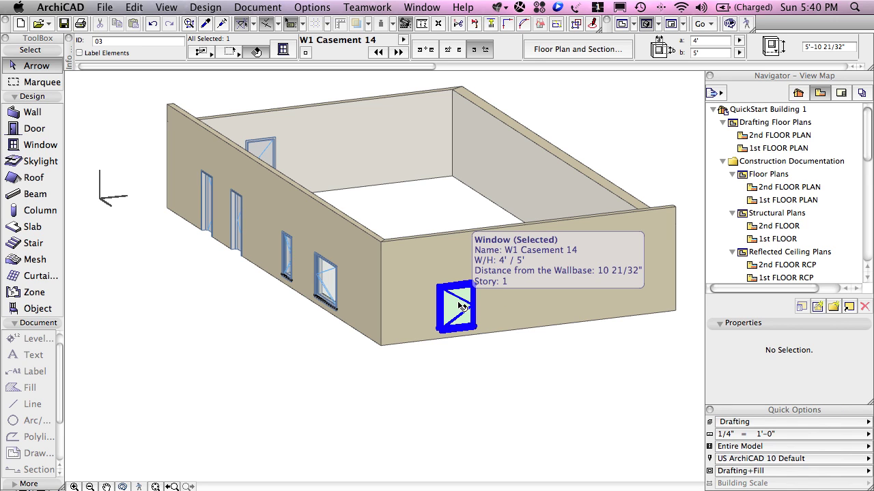
left_click(714, 42)
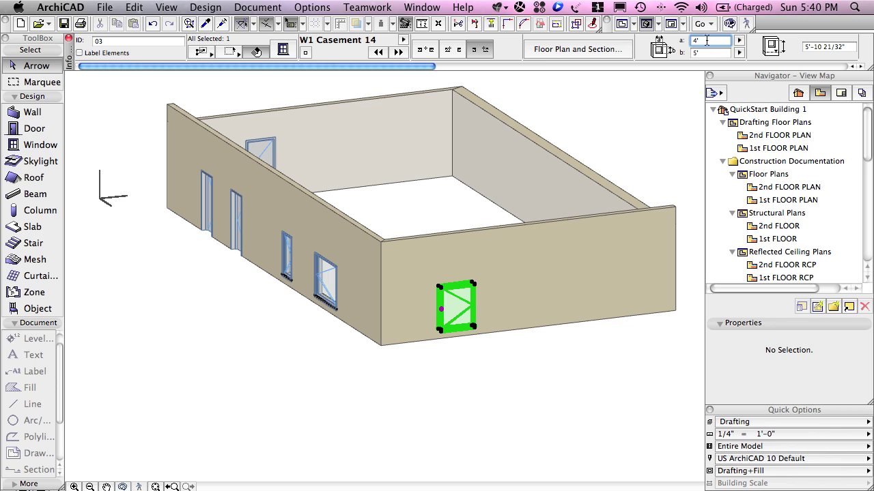
scroll(674, 44, "down", 1)
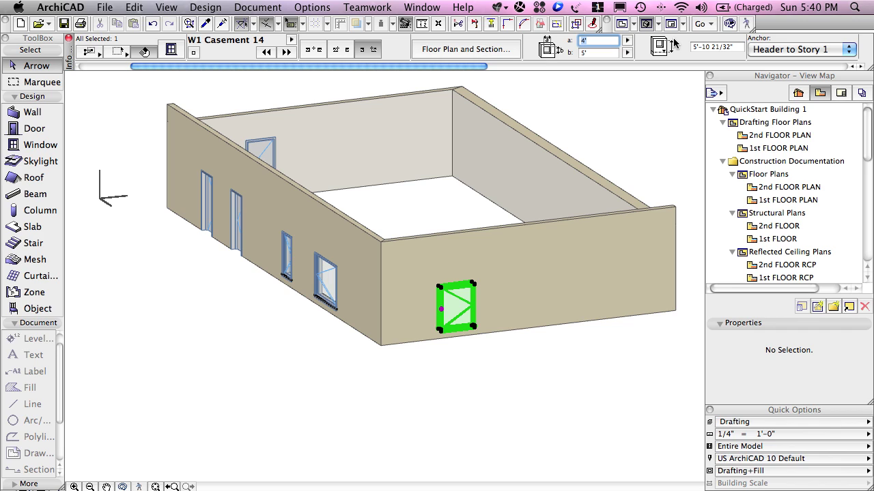
type("6")
key("Return")
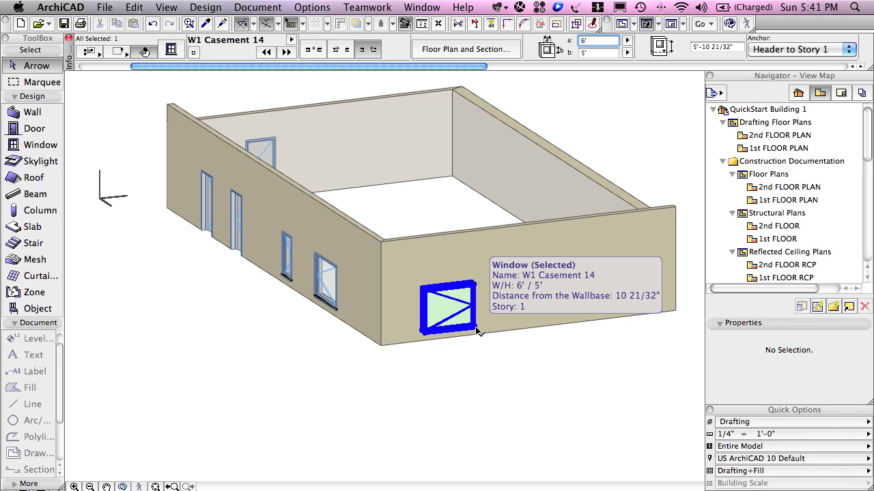
Select the narrow casement window in the long wall beside the doors and set its width to 6'.
left_click(286, 275)
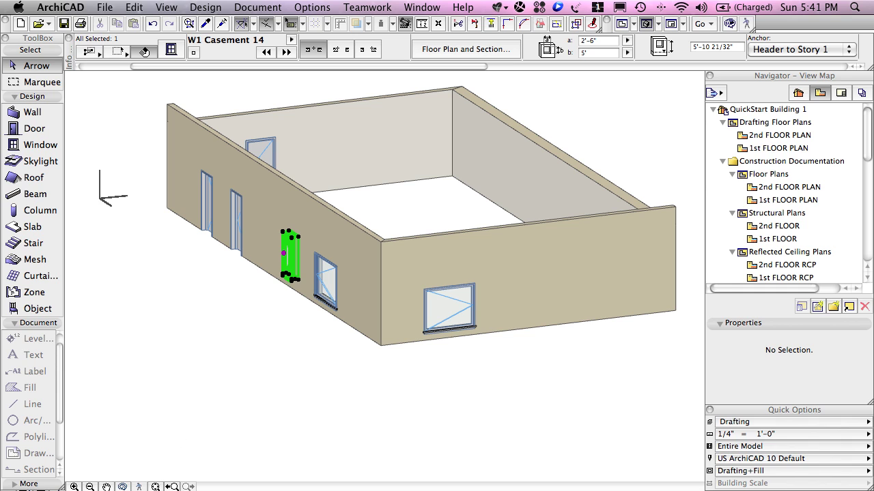
left_click(123, 486)
left_click_drag(226, 312, 429, 316)
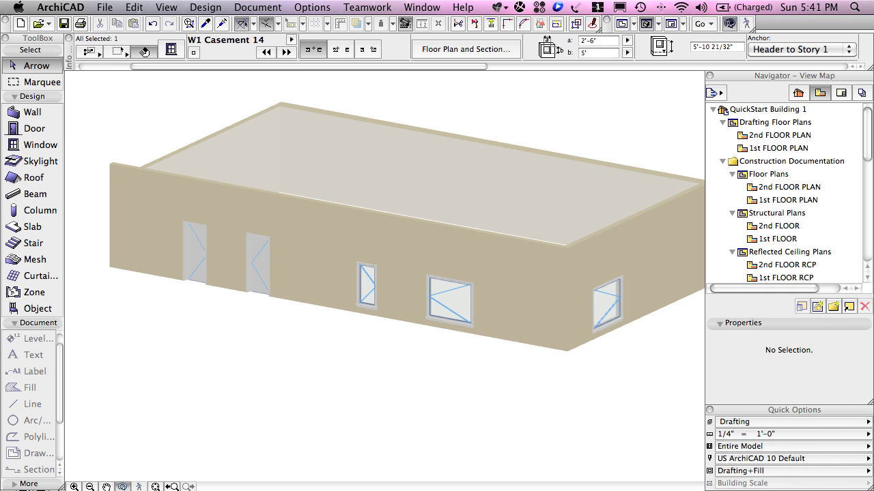
left_click(124, 487)
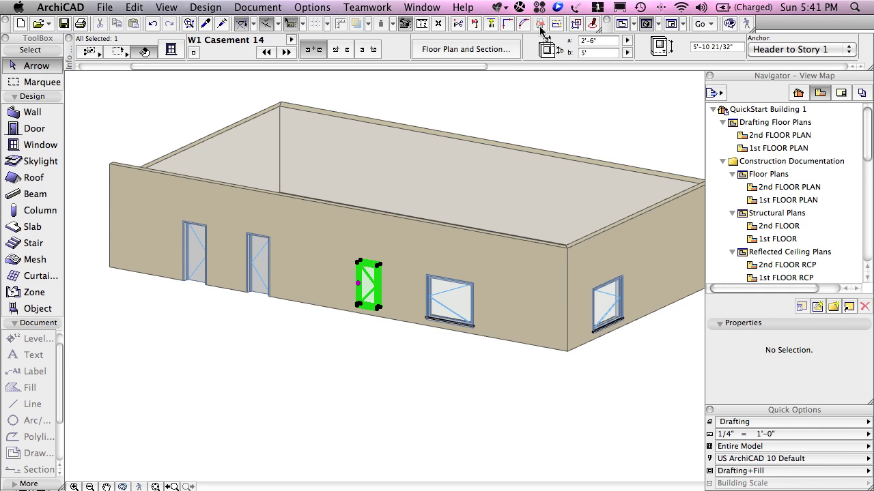
left_click(599, 41)
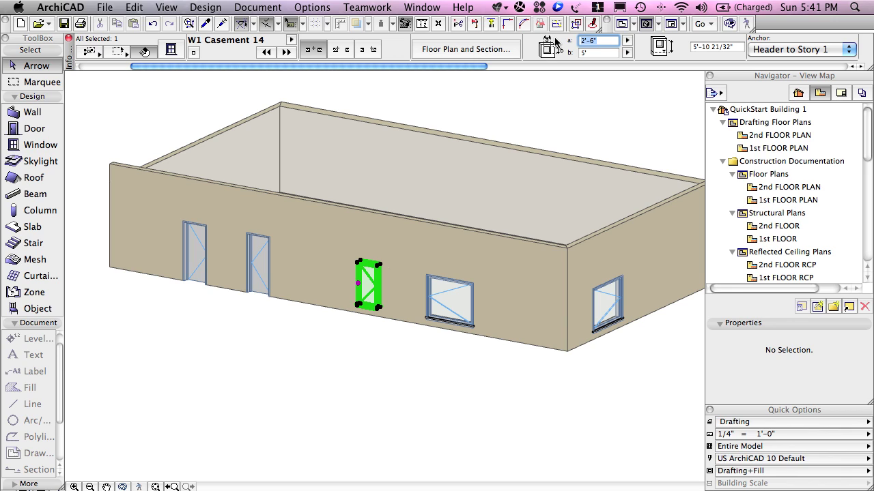
type("6")
key("Return")
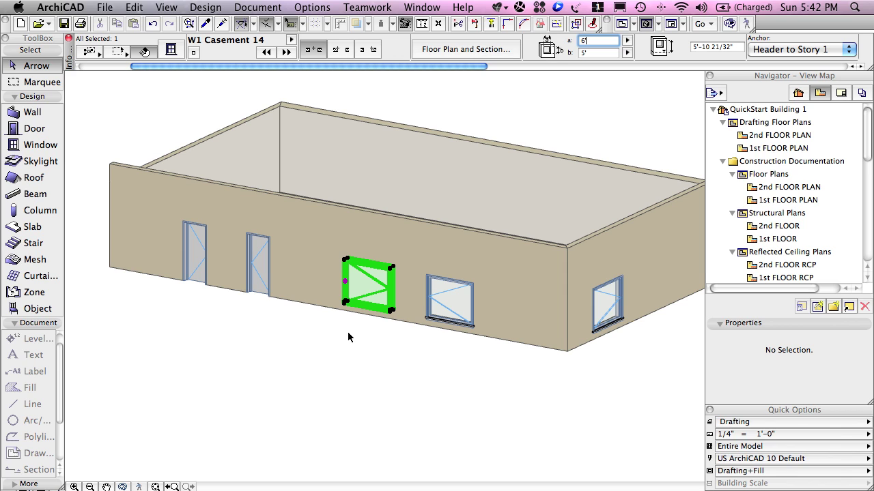
Return to the 1st floor plan, fit it in the window, and magnify the area around door 01 to 350%.
key("F2")
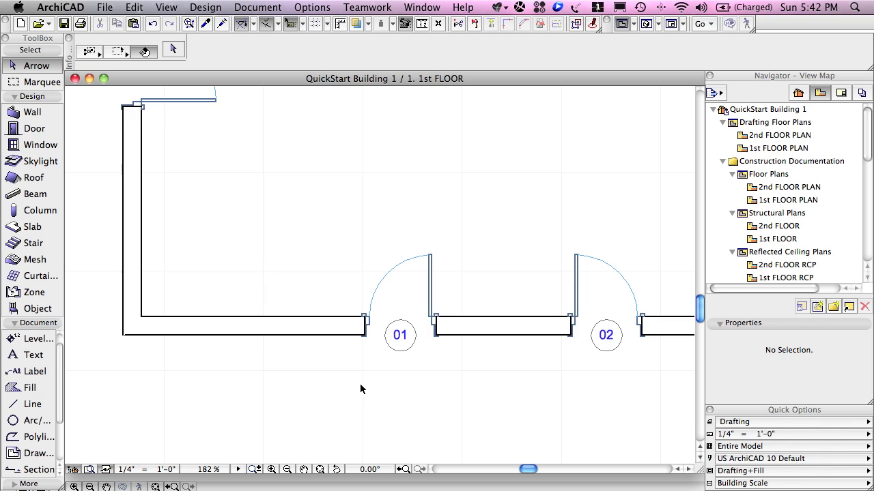
left_click(320, 470)
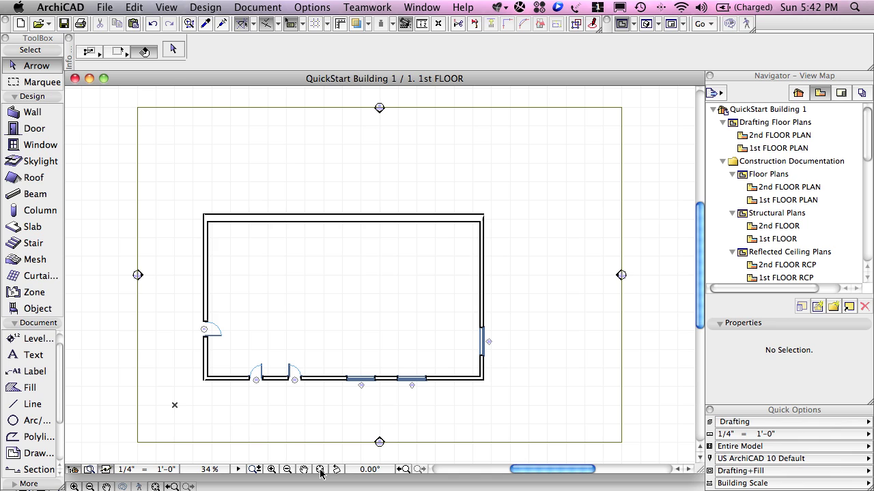
left_click(271, 471)
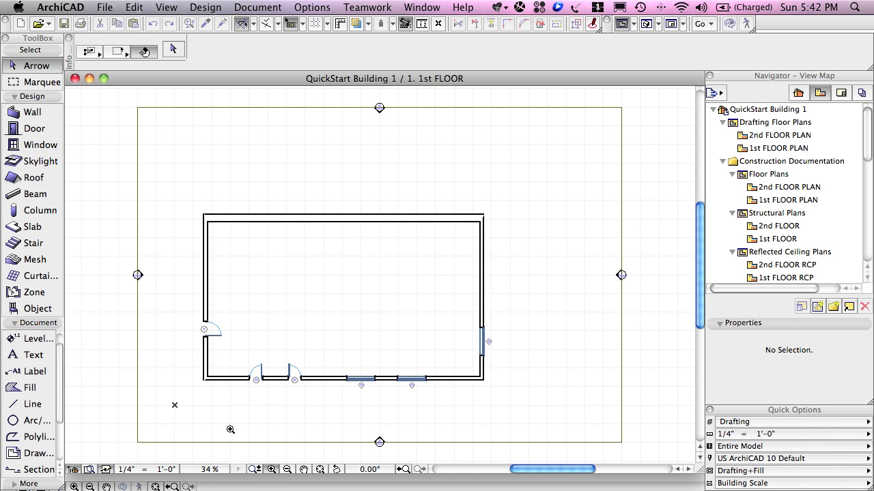
left_click(190, 397)
left_click(318, 350)
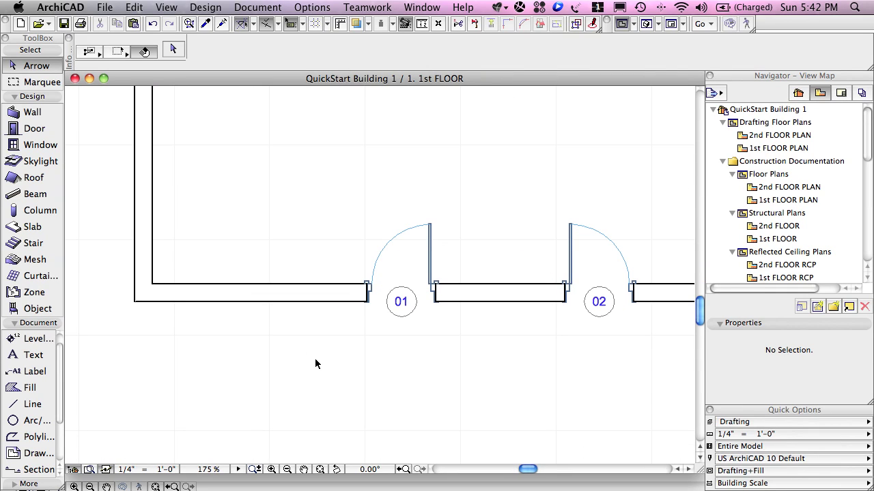
left_click(273, 470)
left_click(272, 470)
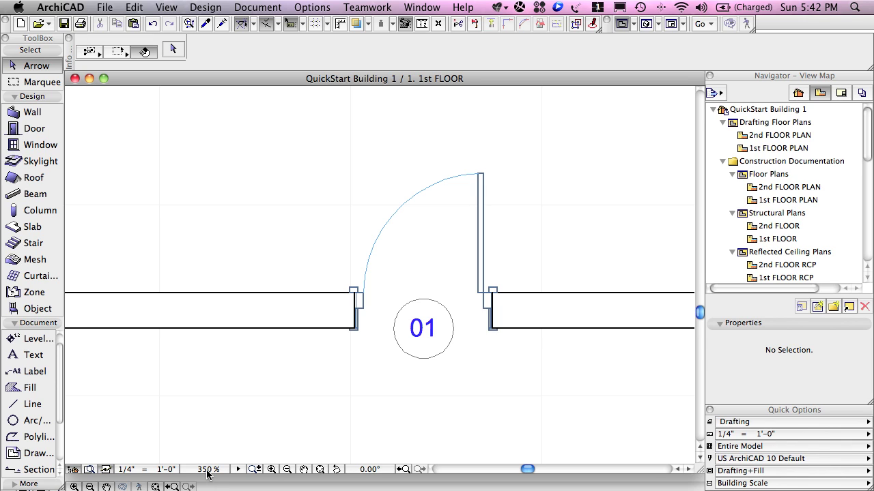
Zoom the floor plan out to 44% and magnify a rectangular area around doors 01 and 02.
left_click(287, 470)
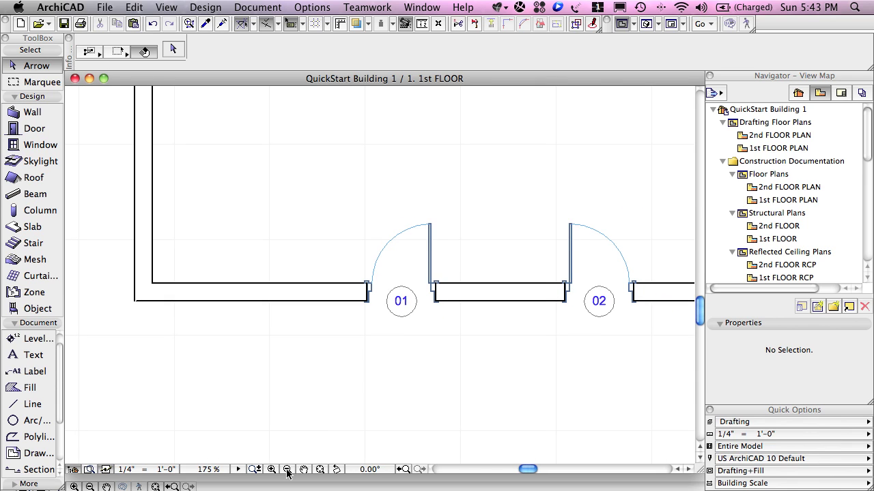
left_click(286, 469)
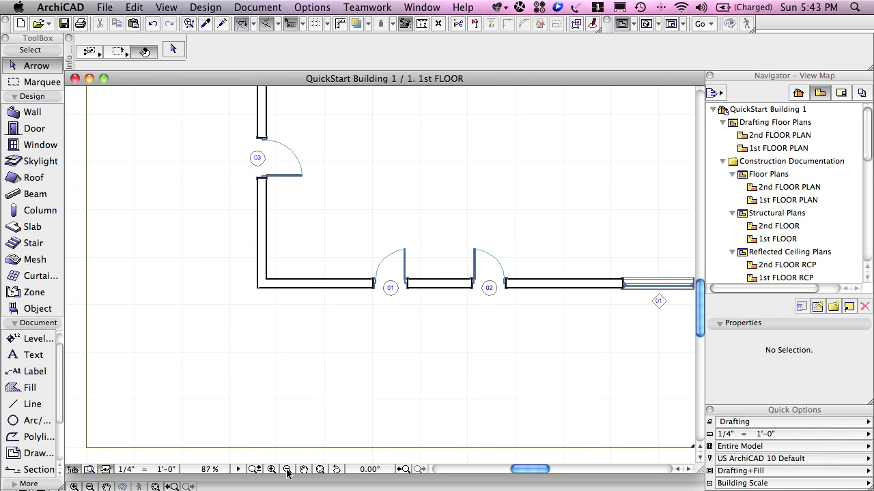
left_click(287, 470)
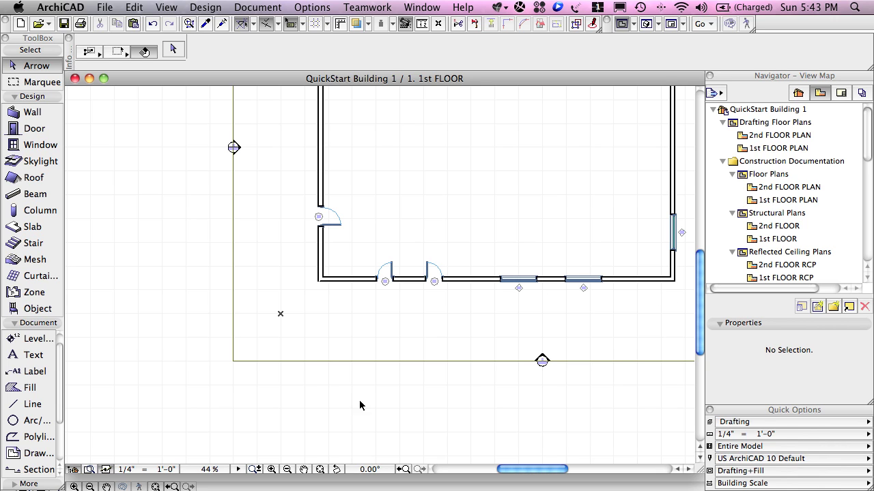
left_click(277, 469)
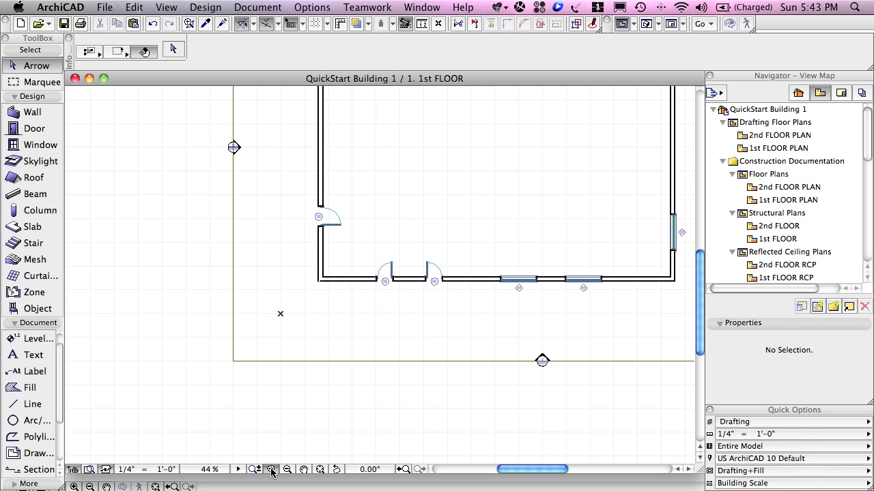
left_click(348, 239)
left_click(443, 293)
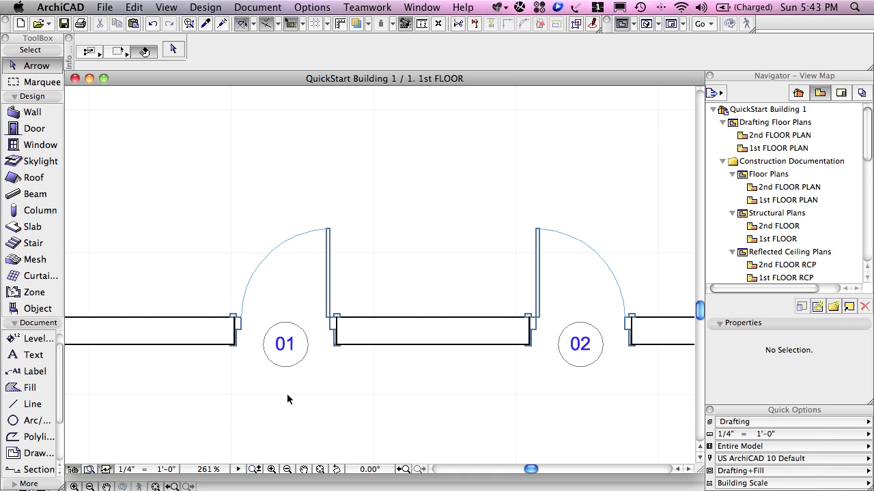
Set the floor plan zoom to 100% and step back through the two previous zoom views.
left_click(206, 470)
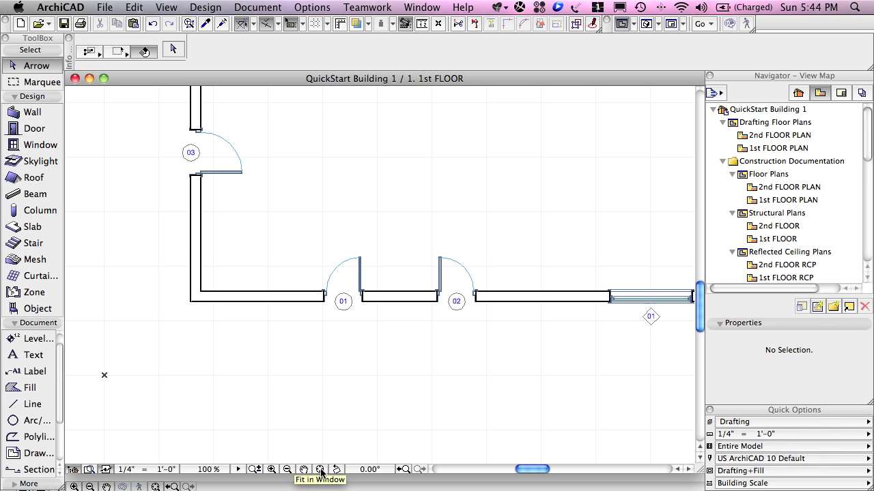
left_click(404, 470)
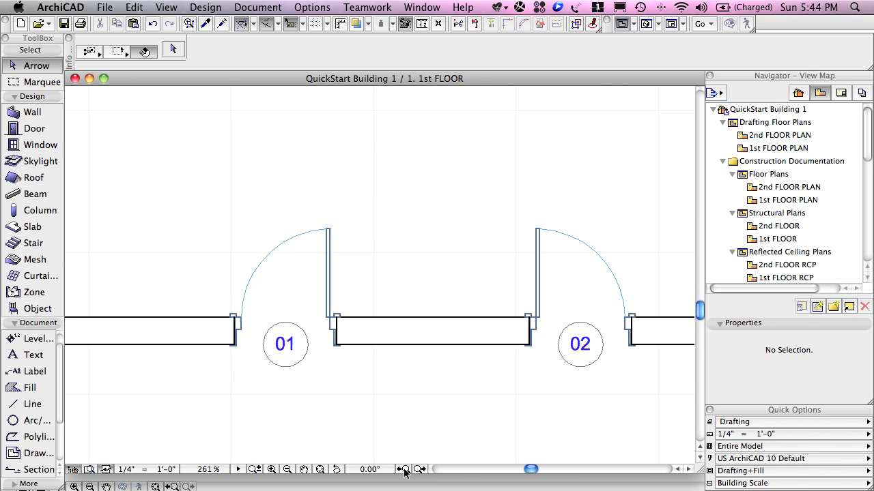
left_click(404, 470)
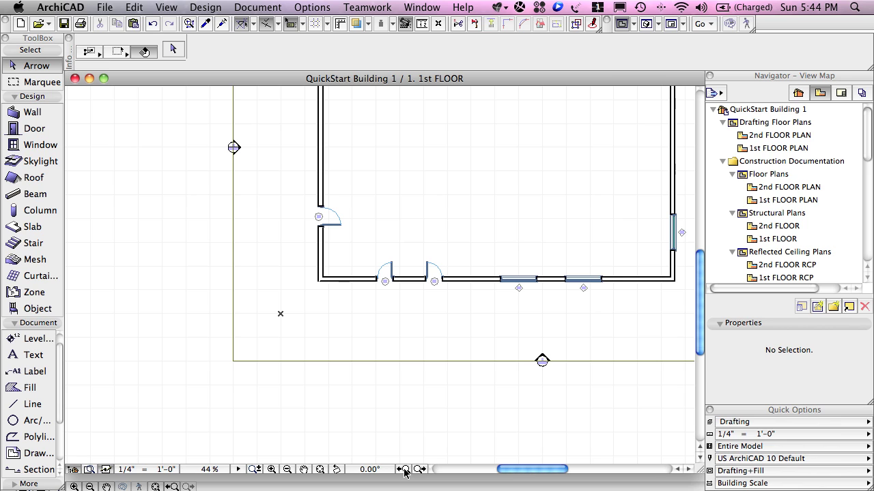
Step back through the previous zoom views to the close-up of door 01, and return forward by one view.
left_click(404, 470)
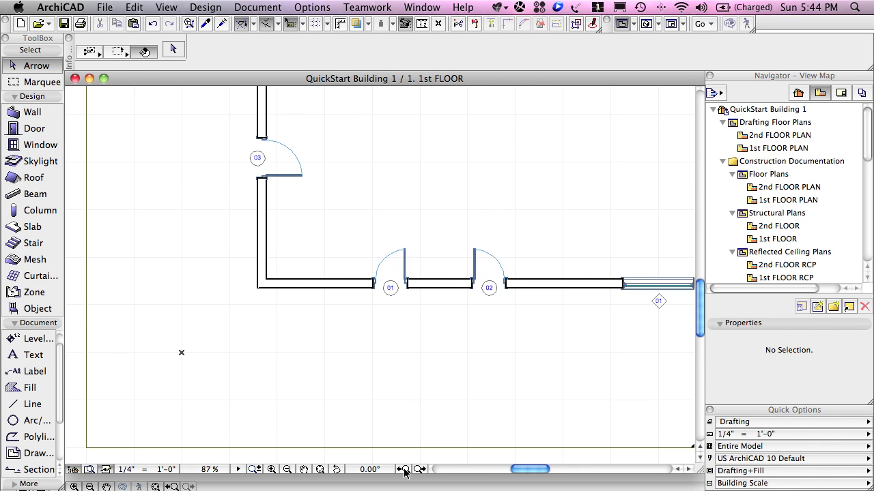
left_click(404, 470)
left_click(404, 470)
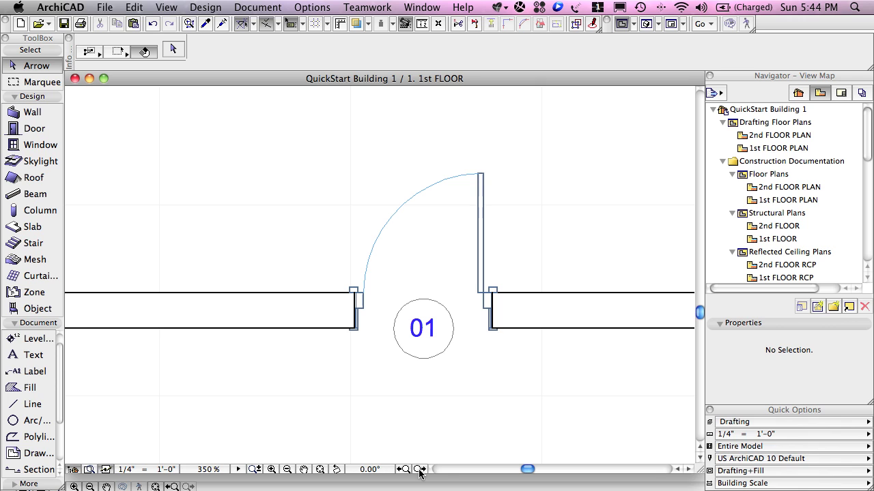
left_click(420, 470)
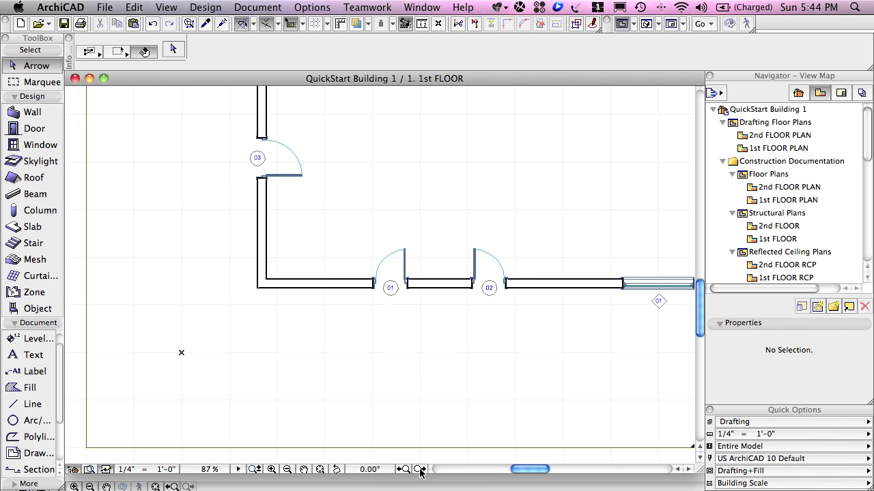
Fit the floor plan in the window and magnify a rectangular area around the building corner beside door 01.
left_click(320, 470)
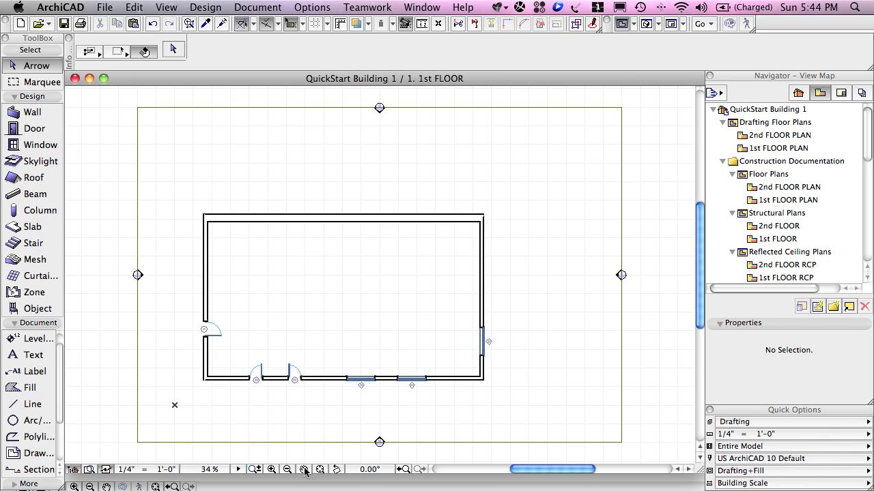
left_click(271, 470)
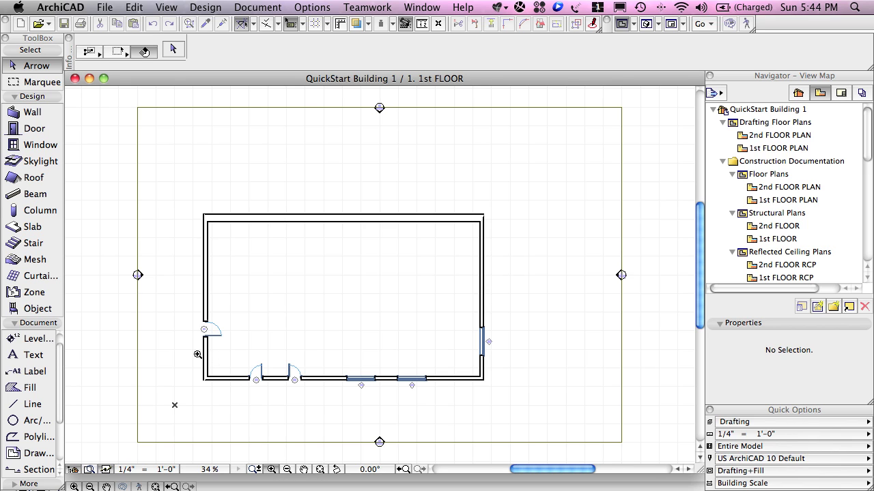
left_click_drag(198, 346, 273, 390)
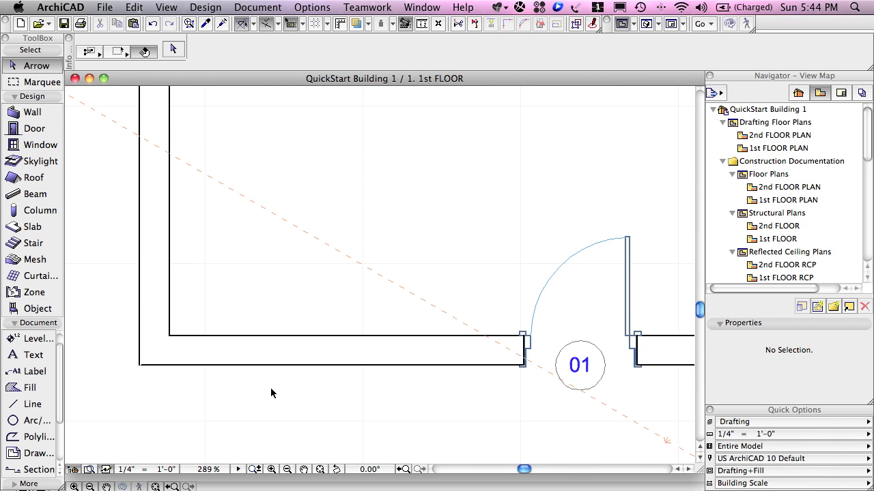
Fit the whole floor plan in the window again and magnify a rectangular area around window 03.
left_click(321, 469)
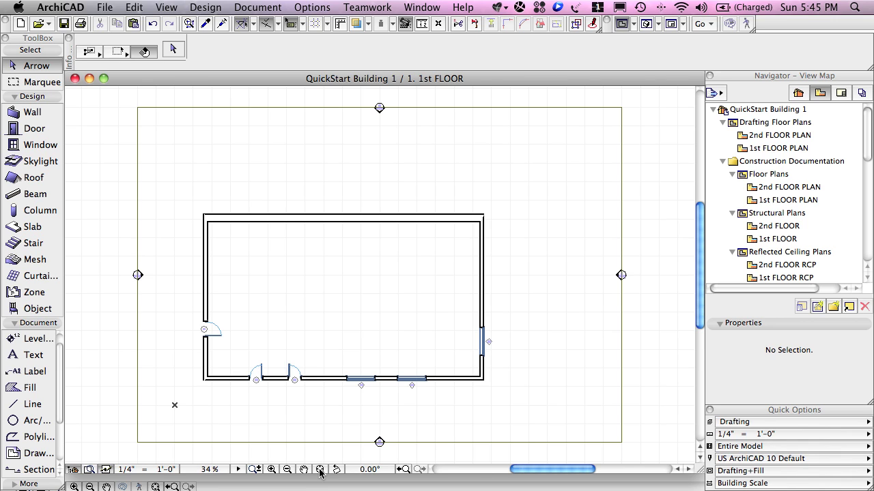
left_click(272, 470)
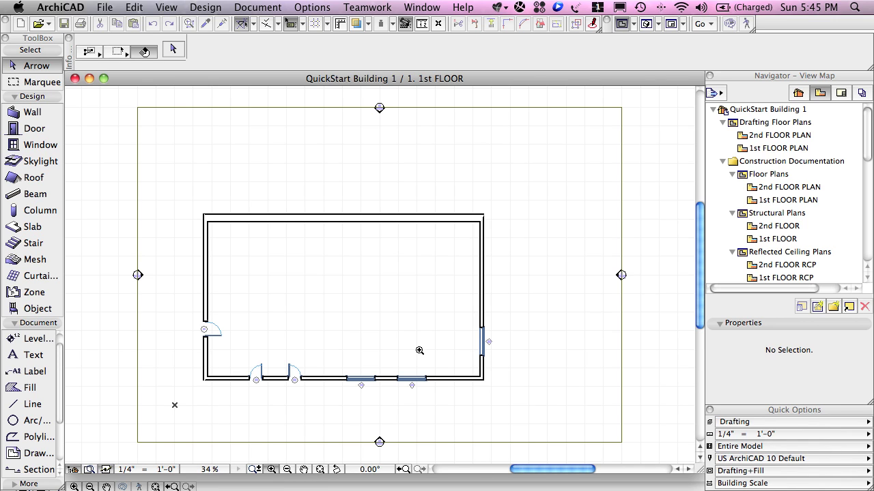
left_click_drag(454, 318, 507, 375)
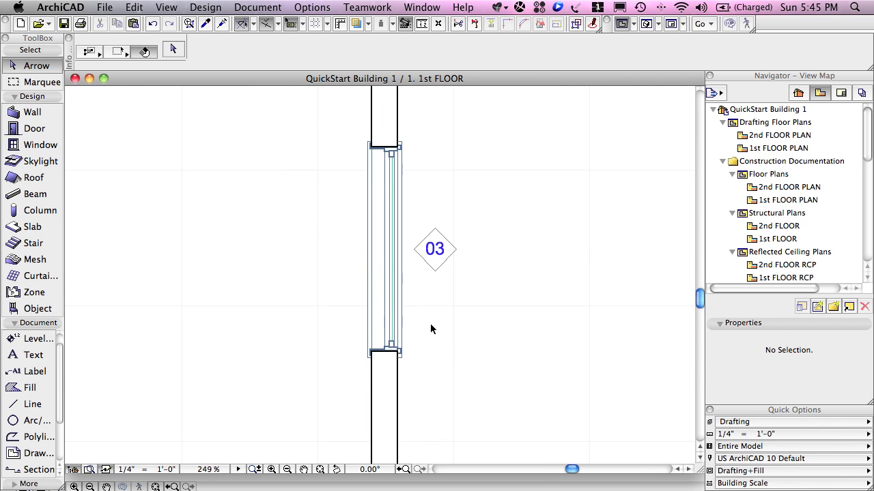
Step back to the door 01 zoom view, forward to the window 03 view, and back to the full floor plan.
left_click(403, 469)
left_click(404, 470)
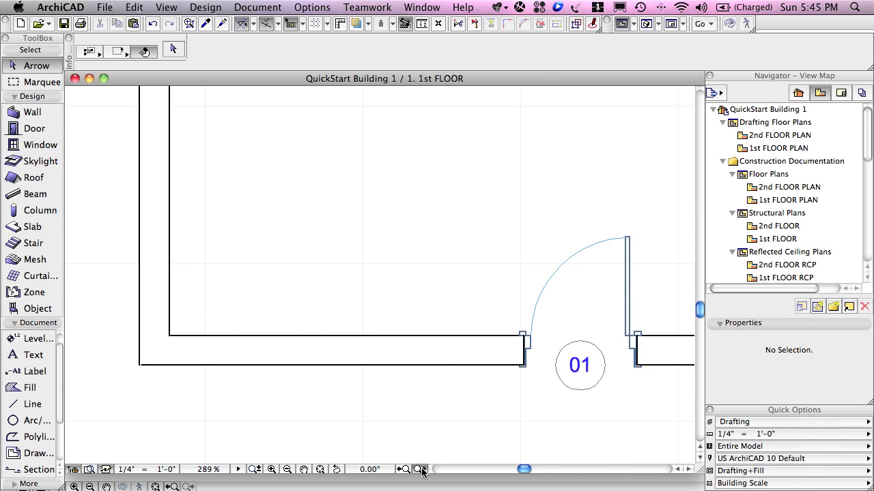
left_click(420, 470)
left_click(421, 469)
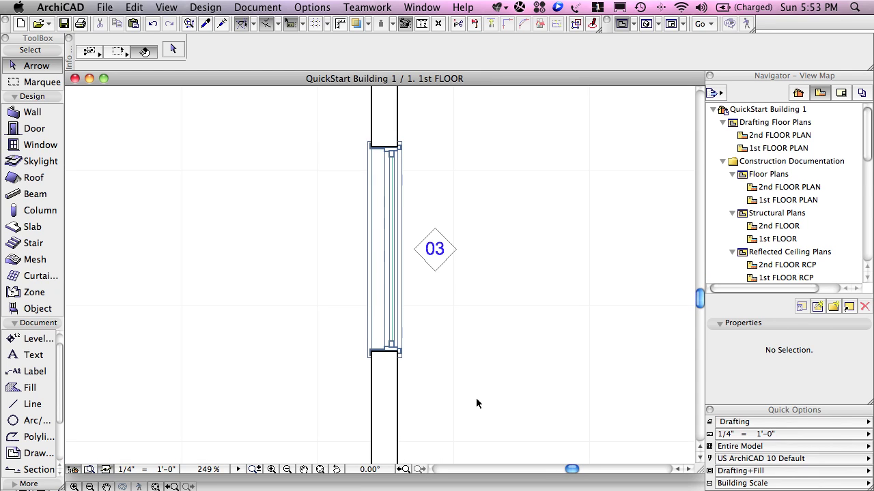
left_click(404, 470)
left_click(405, 470)
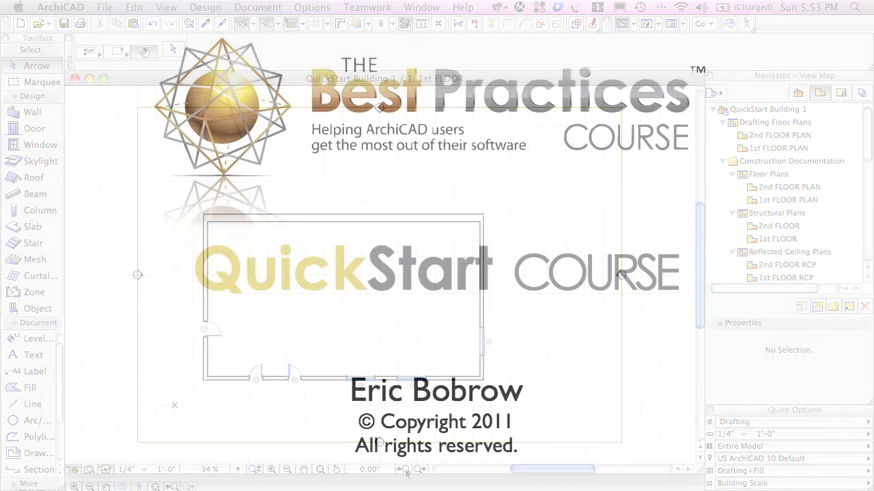